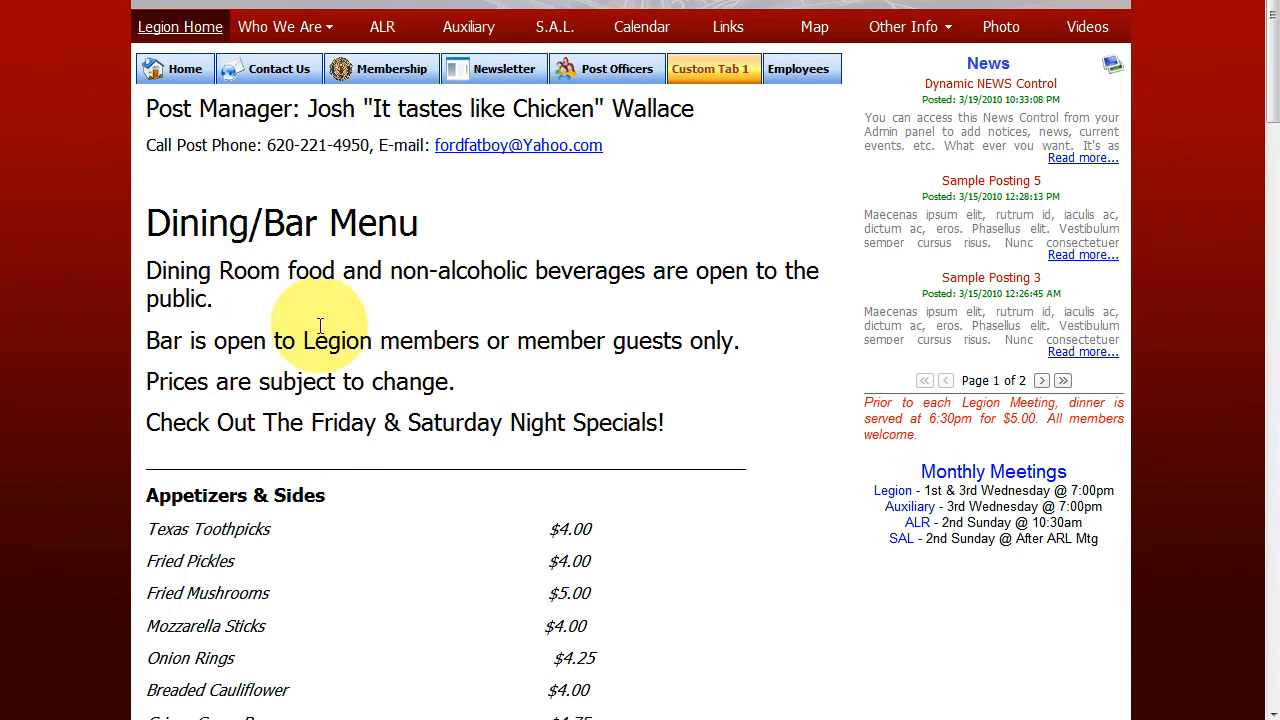
Step: Examine the price alignment and spacing throughout the Dining/Bar Menu, from Appetizers & Sides down to Drinks
scroll(369, 334, "down", 5)
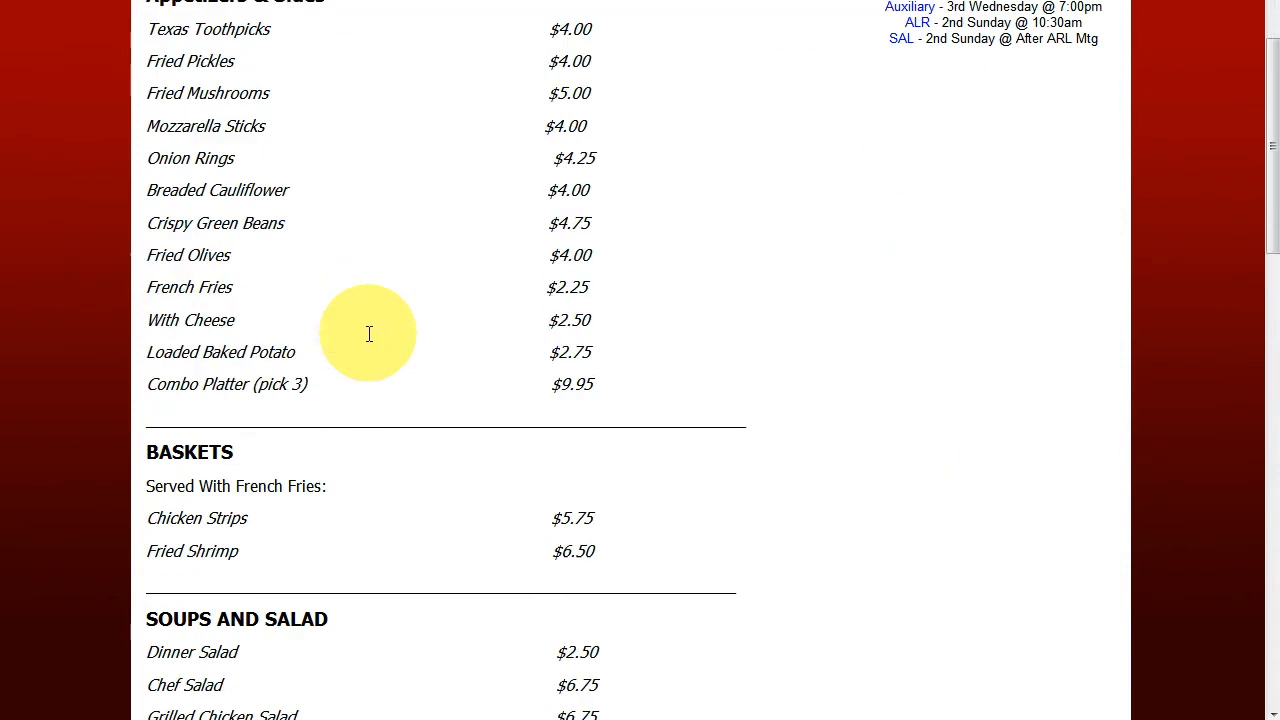
scroll(369, 334, "down", 10)
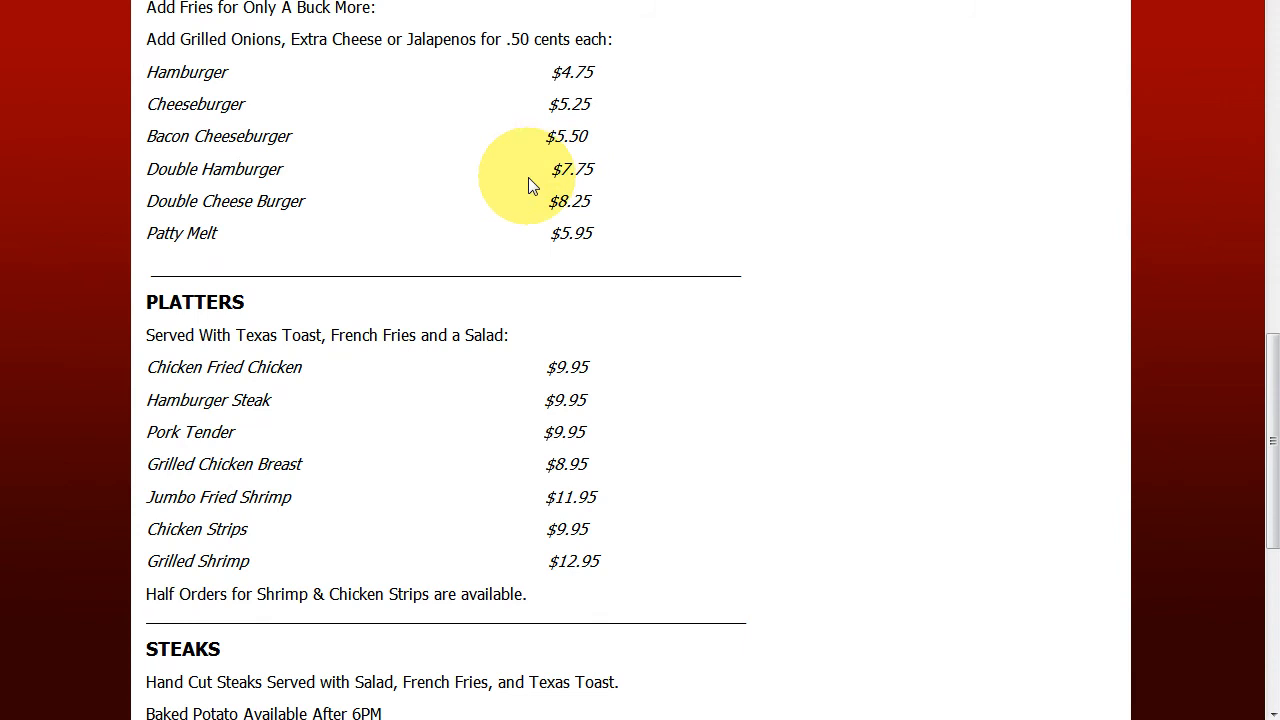
scroll(528, 177, "up", 2)
scroll(528, 187, "up", 7)
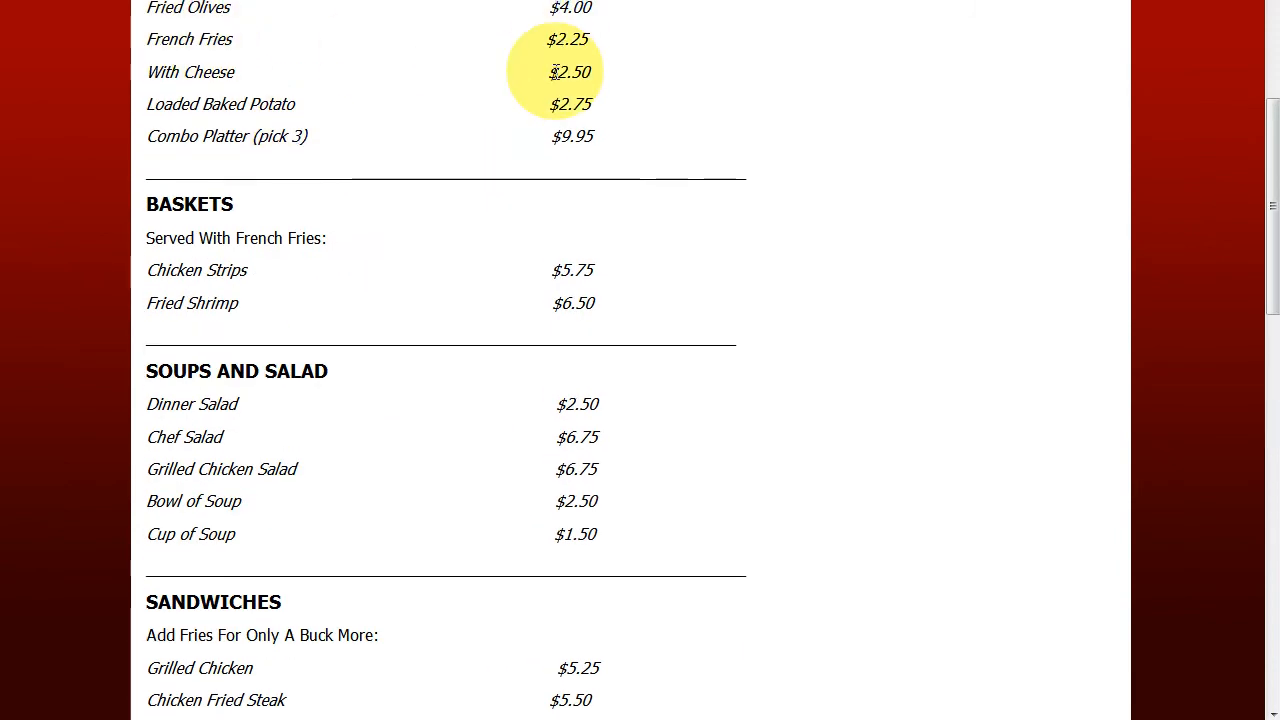
scroll(545, 80, "up", 6)
scroll(549, 100, "down", 4)
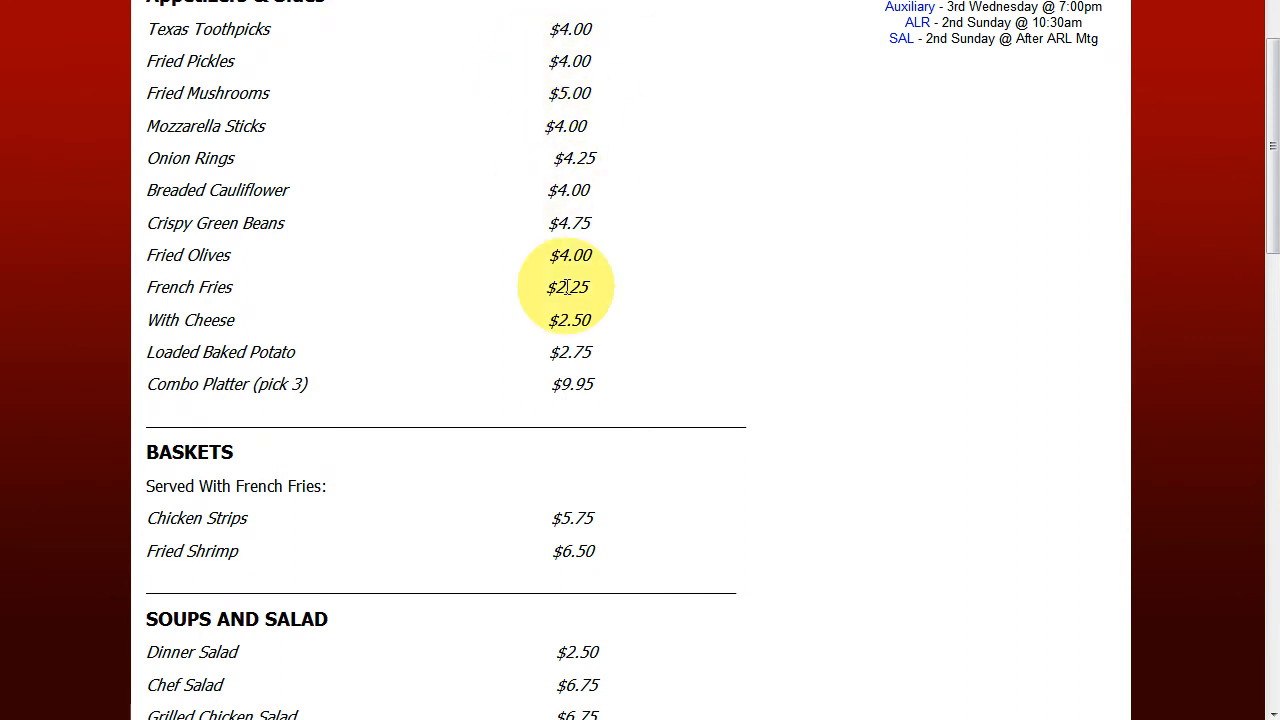
scroll(570, 345, "down", 3)
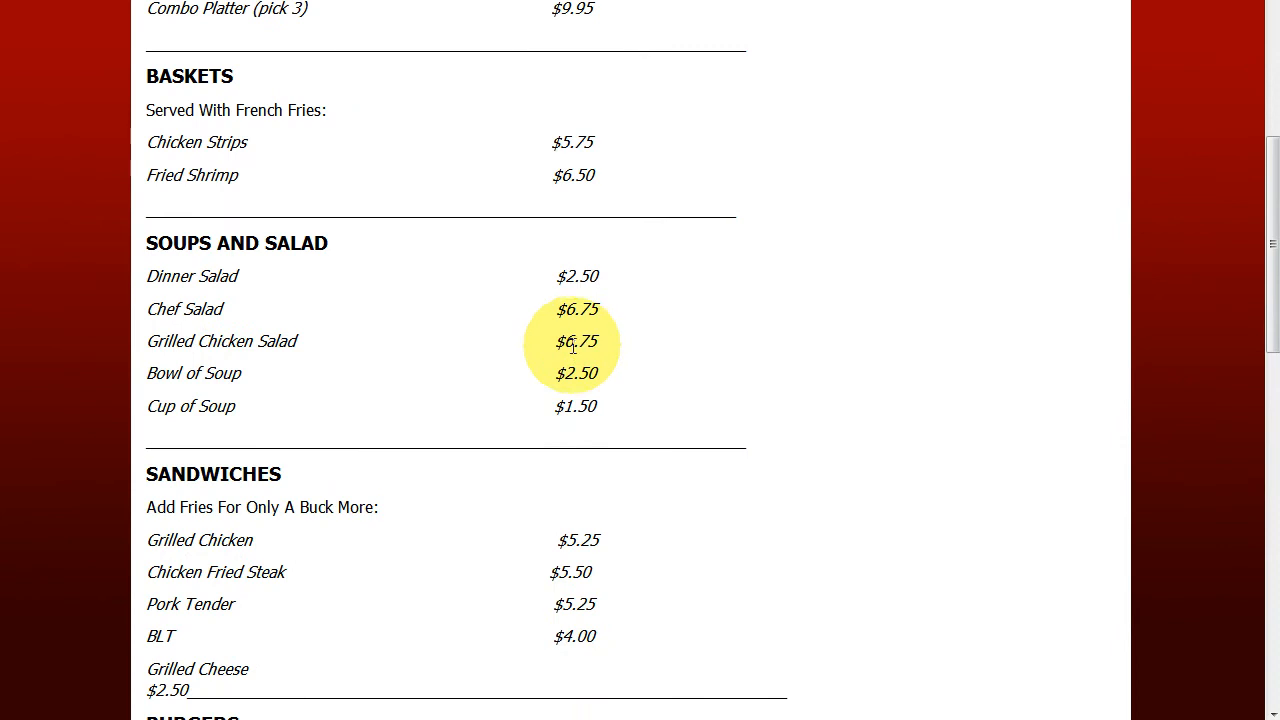
scroll(570, 345, "down", 3)
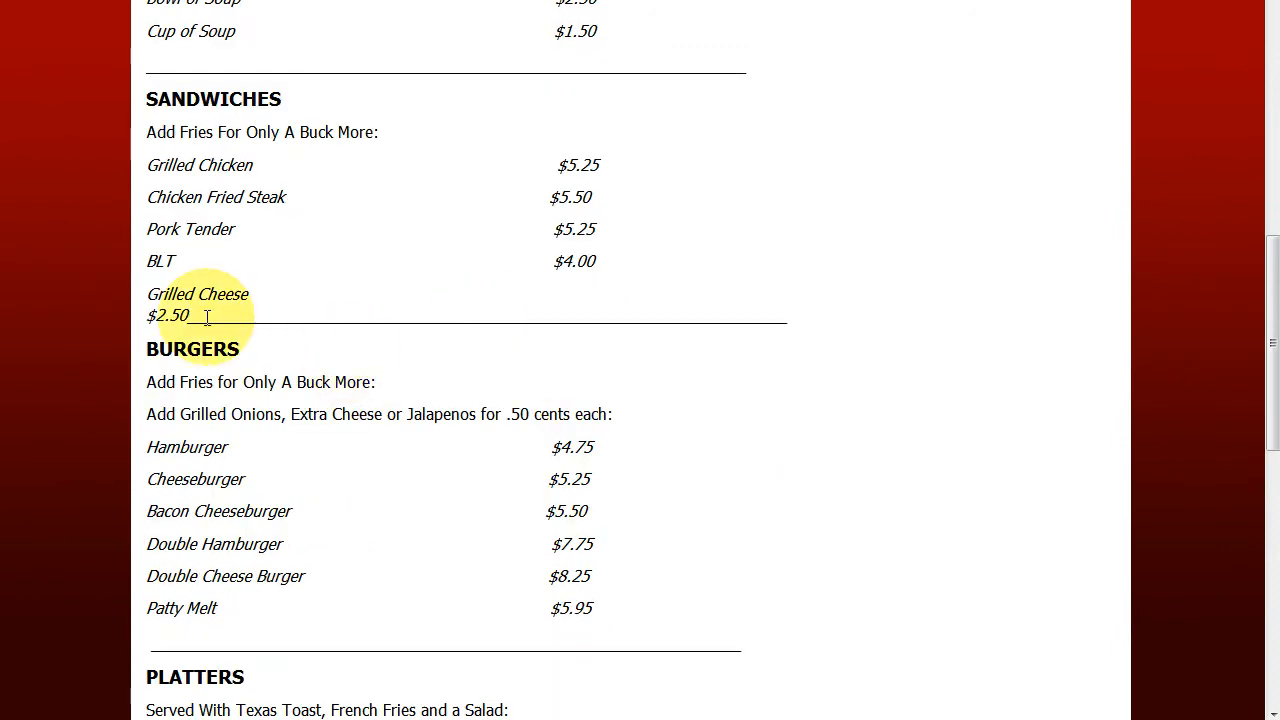
scroll(483, 346, "down", 8)
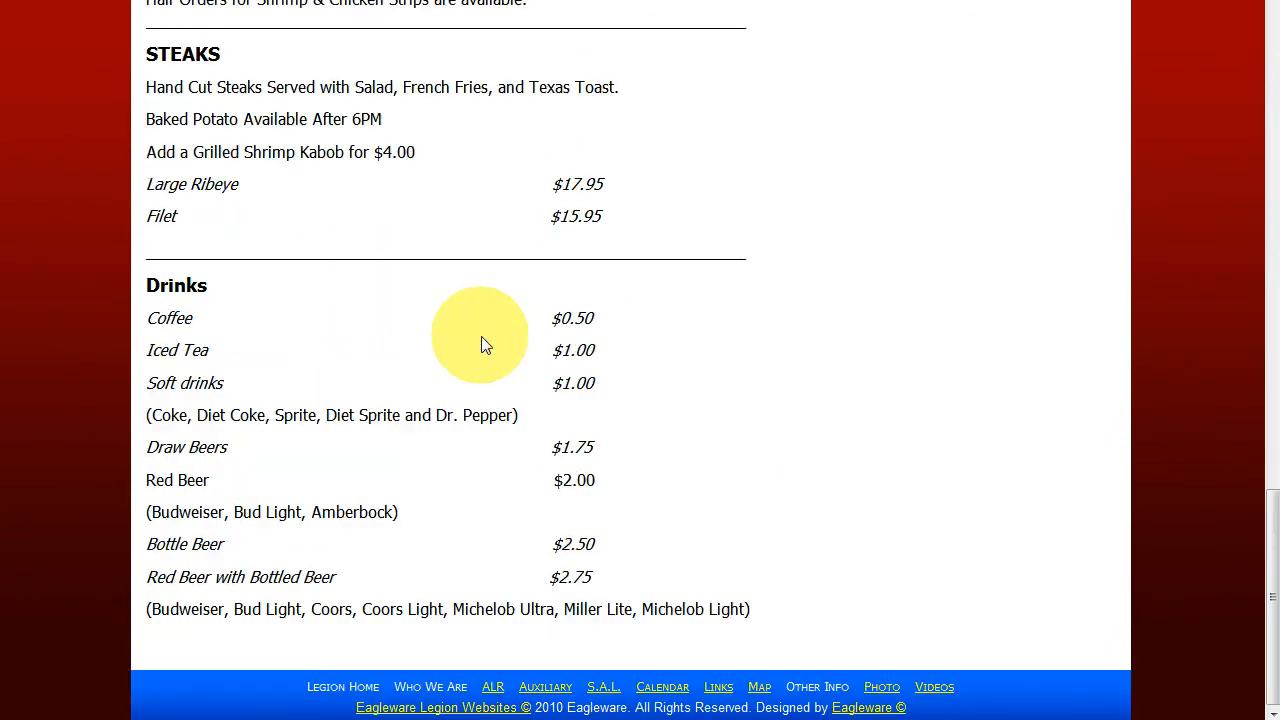
scroll(481, 344, "up", 11)
scroll(481, 344, "up", 4)
scroll(485, 344, "down", 4)
scroll(486, 317, "up", 3)
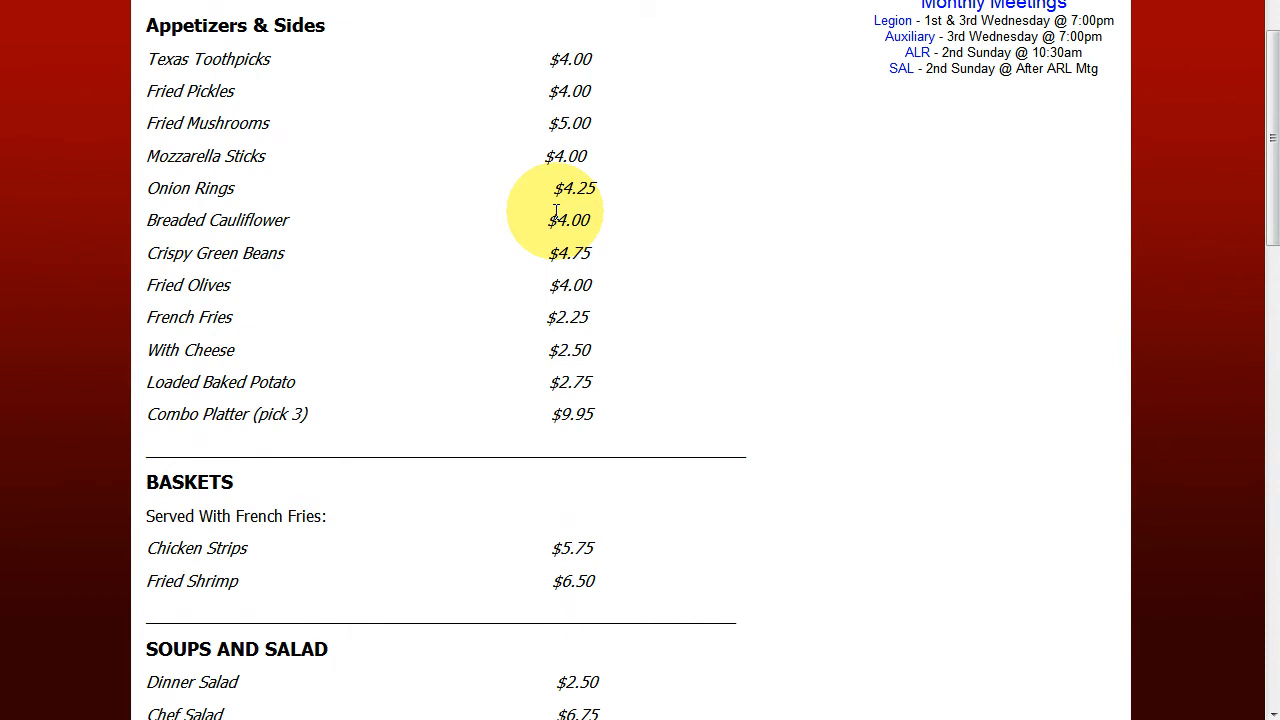
scroll(556, 212, "up", 5)
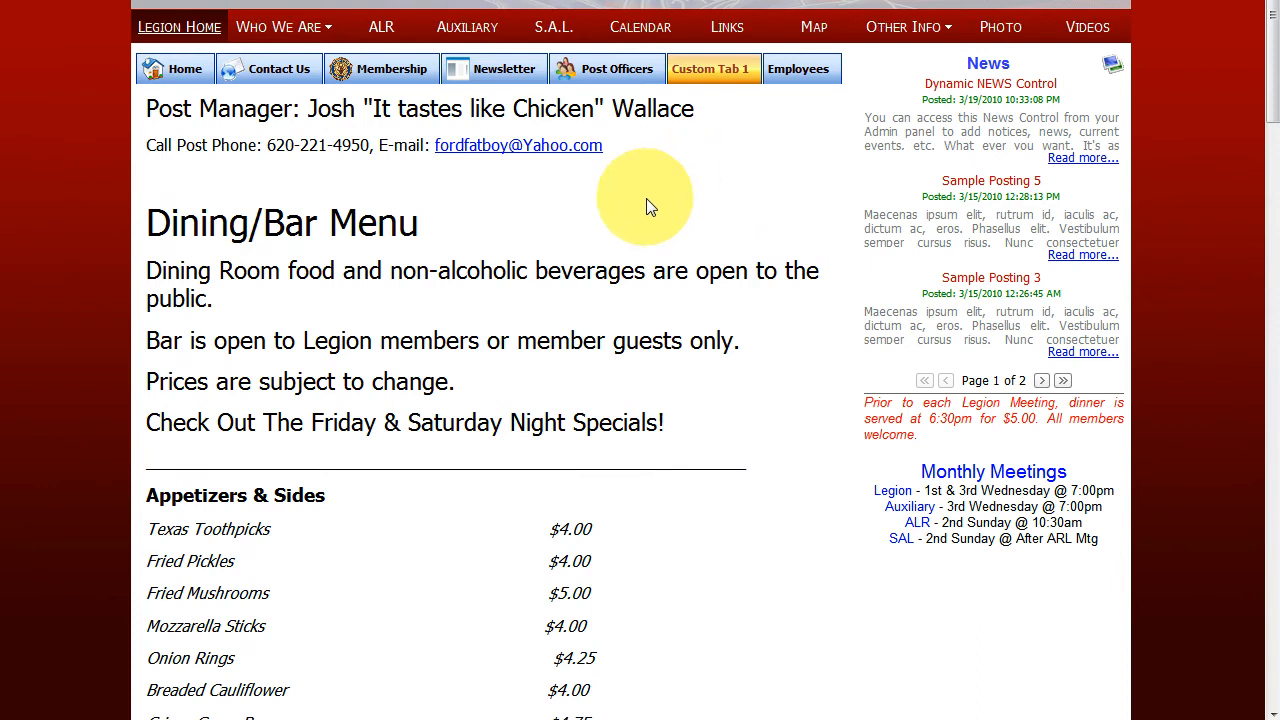
Step: Copy the page's entire text, from the Post Manager line through the final bottled beer list under Drinks
left_click_drag(146, 108, 777, 608)
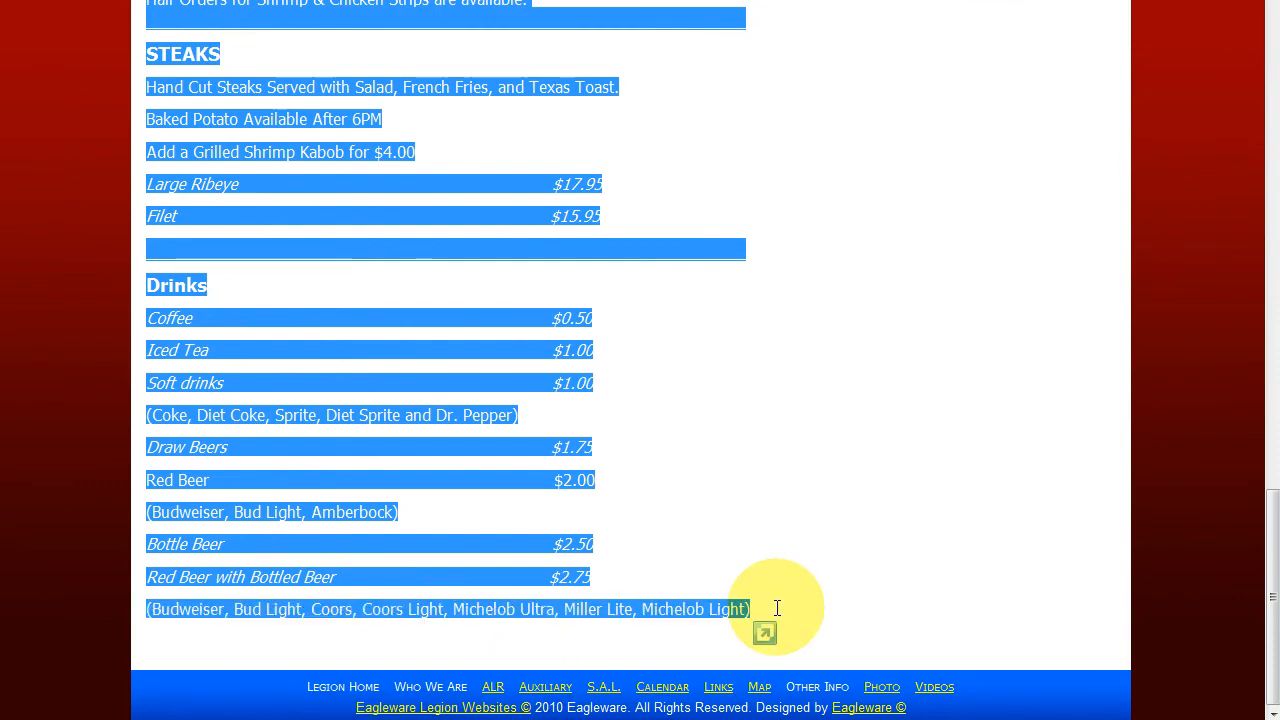
right_click(474, 480)
left_click(522, 518)
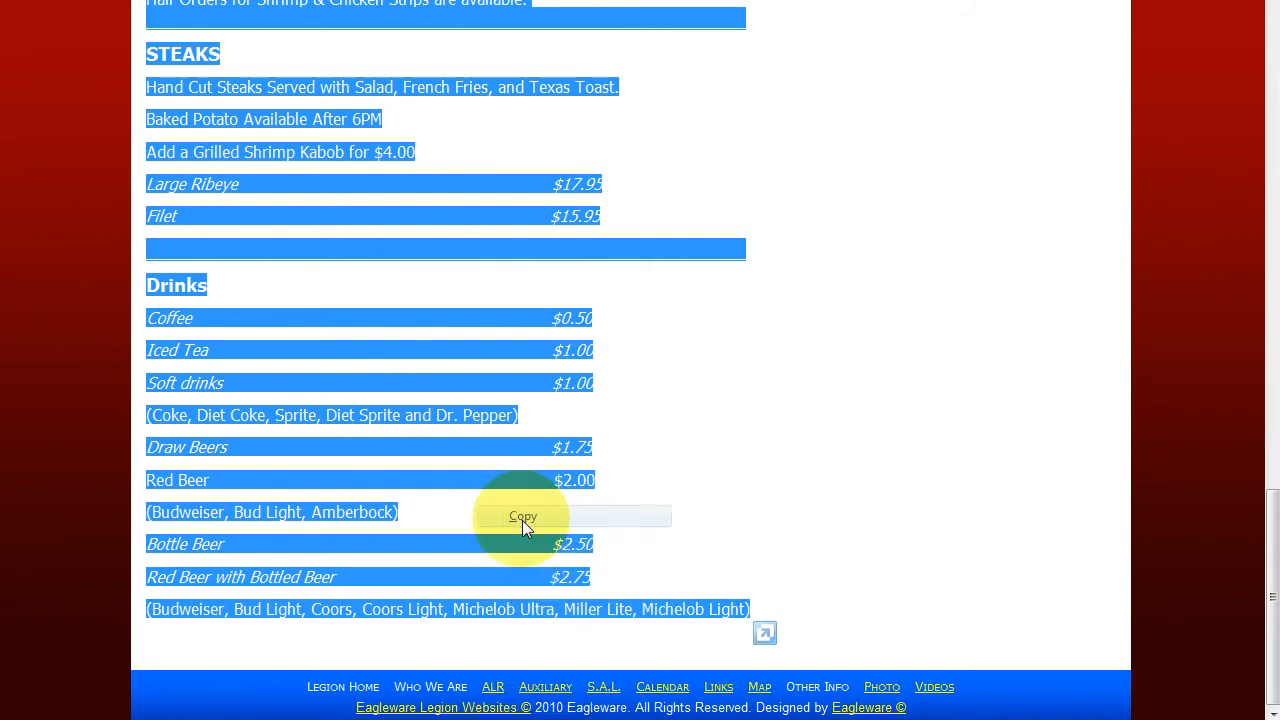
left_click(522, 520)
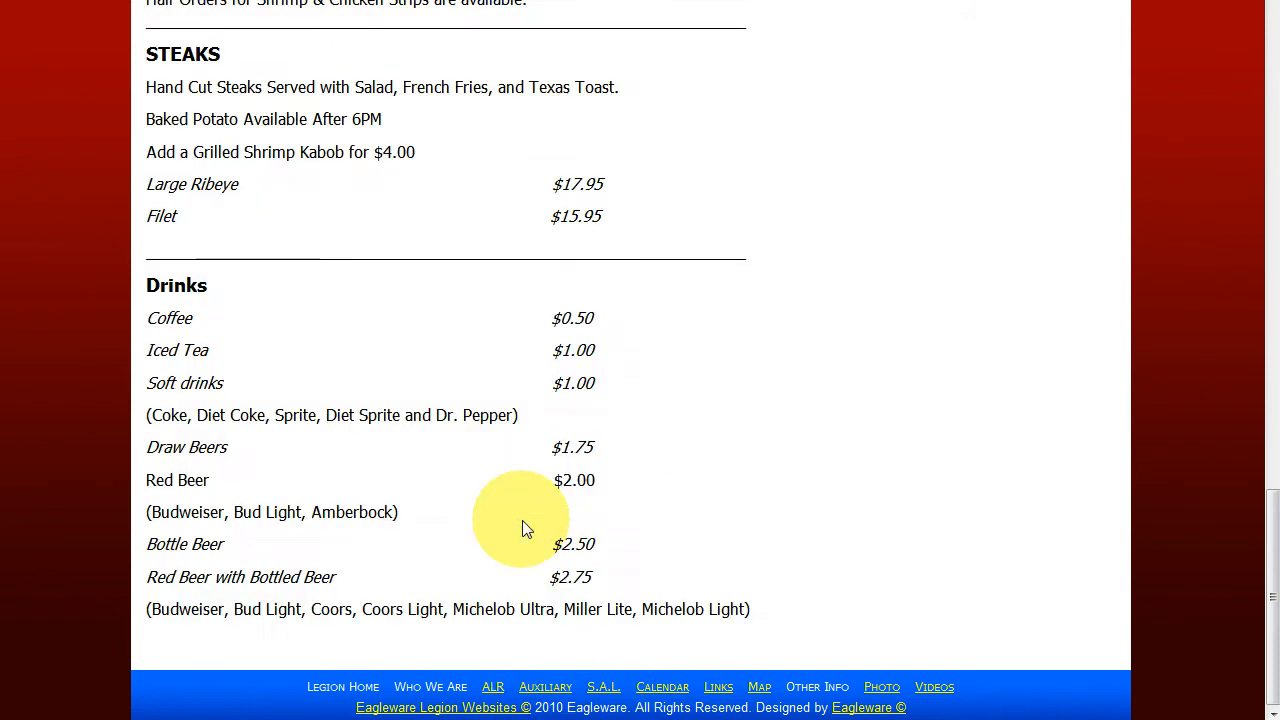
Step: Open the Legion section's Custom Tab 1 page text for editing in the website's admin area
scroll(522, 528, "up", 20)
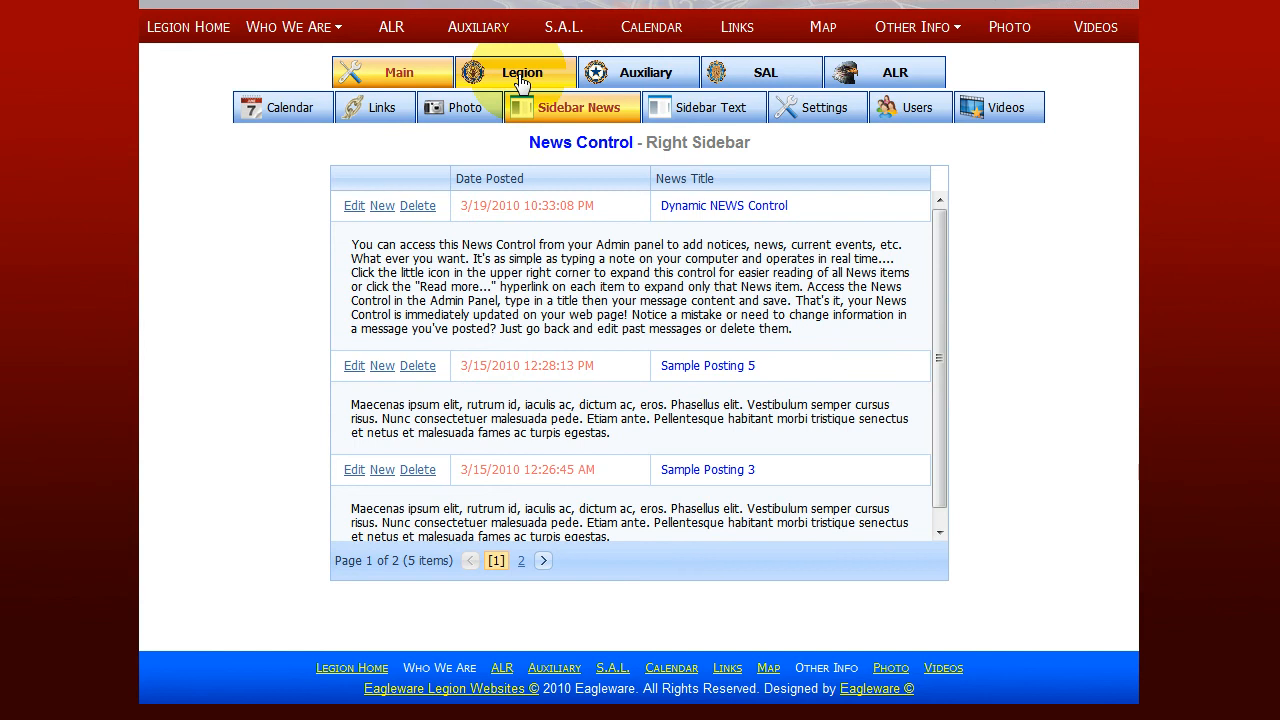
left_click(521, 80)
left_click(813, 110)
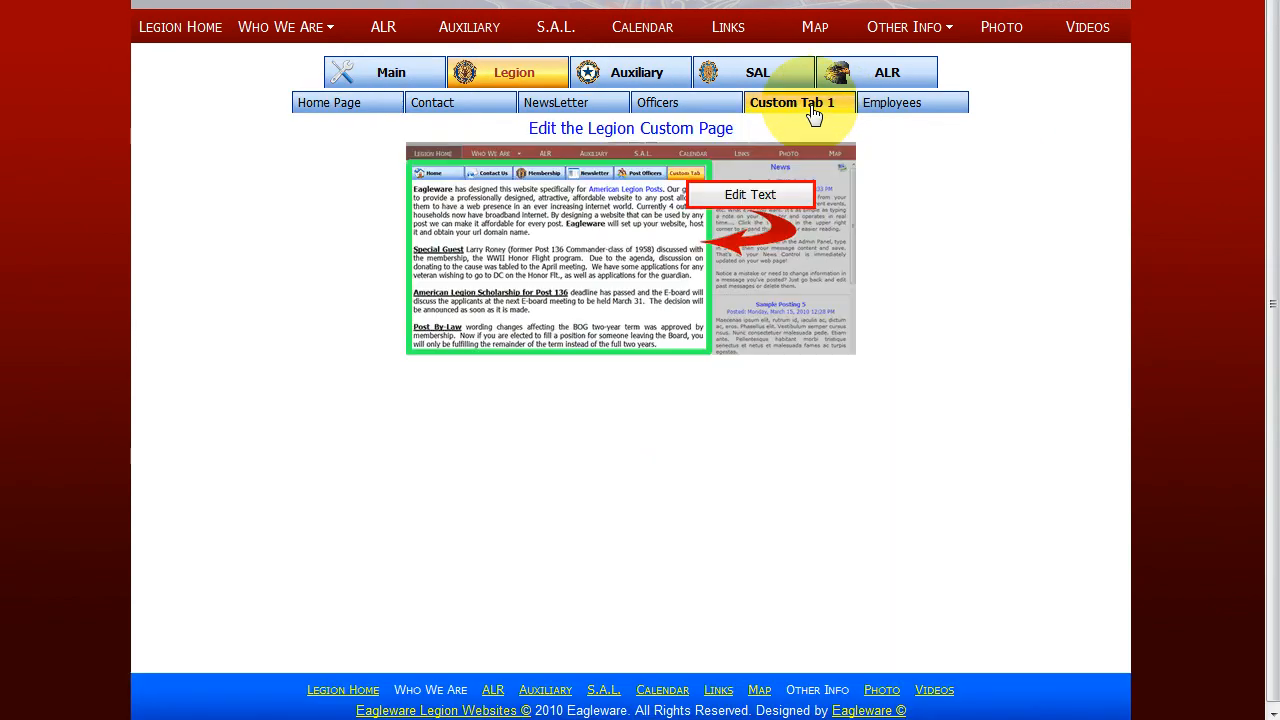
left_click(755, 195)
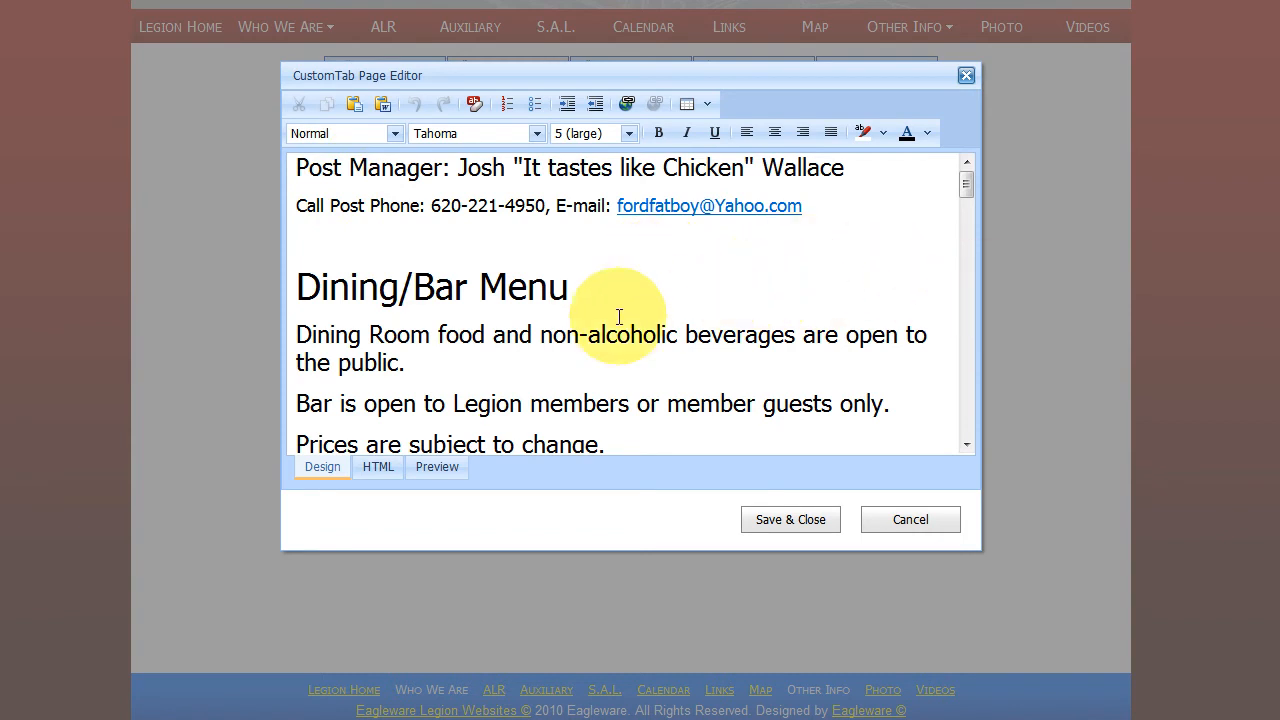
Step: Examine how the Appetizers & Sides prices are spaced in the editor's design view and in its HTML source
scroll(841, 354, "down", 6)
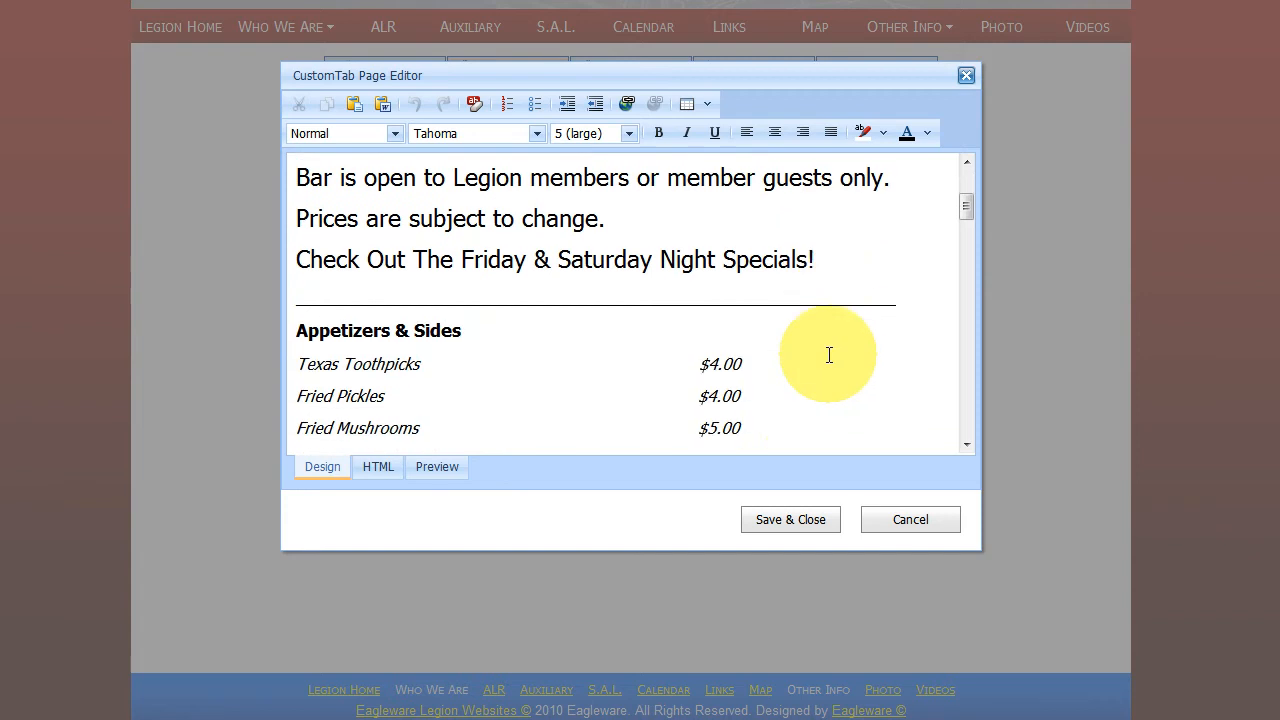
scroll(816, 351, "down", 2)
scroll(733, 306, "up", 1)
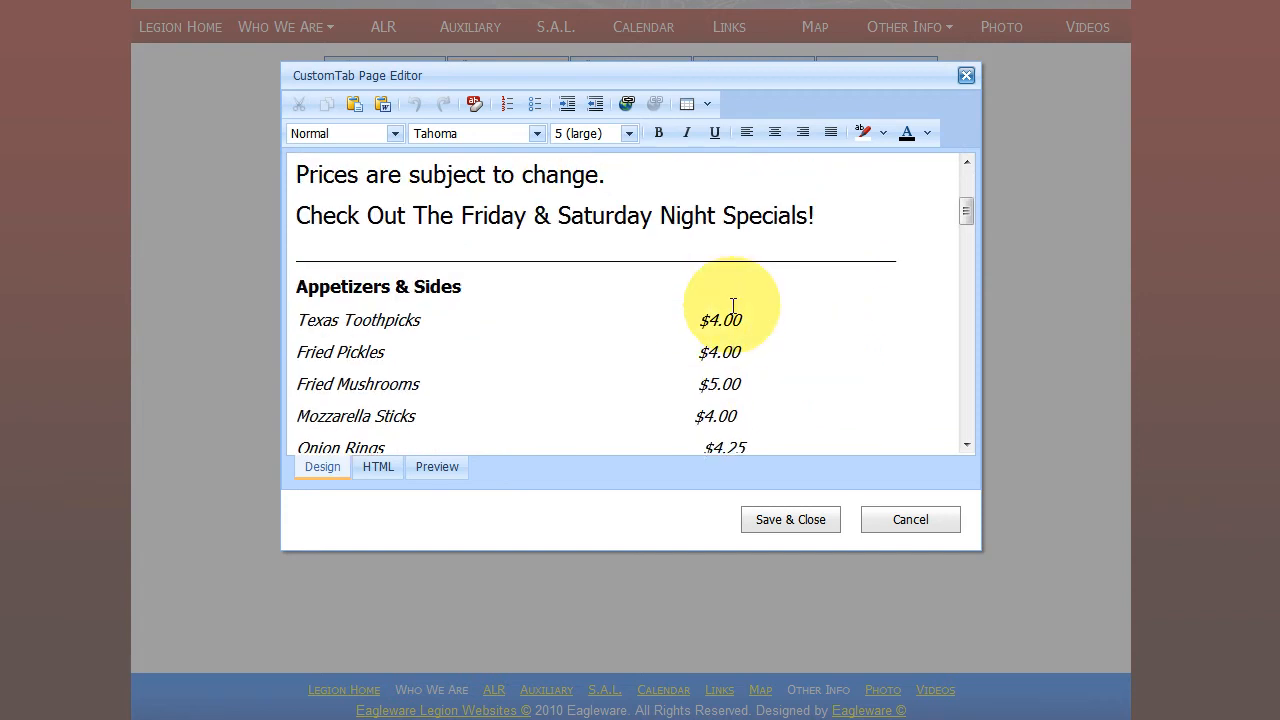
scroll(733, 306, "down", 1)
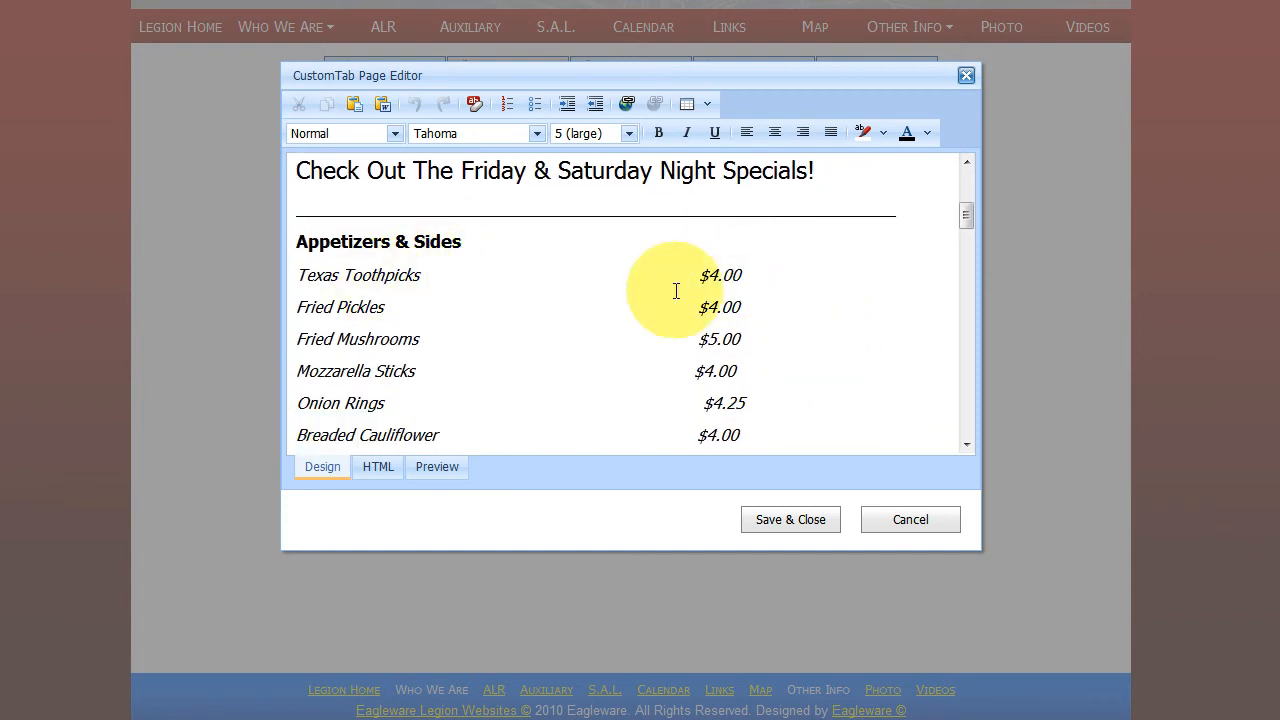
scroll(740, 325, "down", 1)
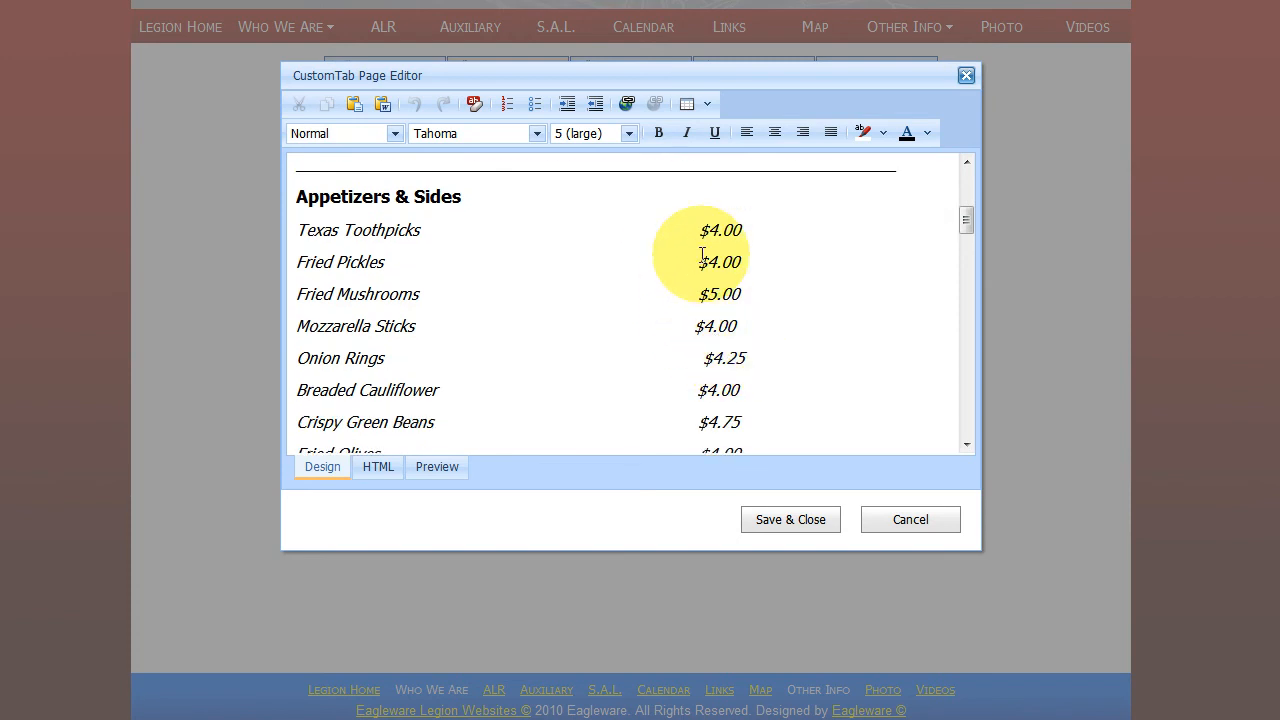
left_click(379, 474)
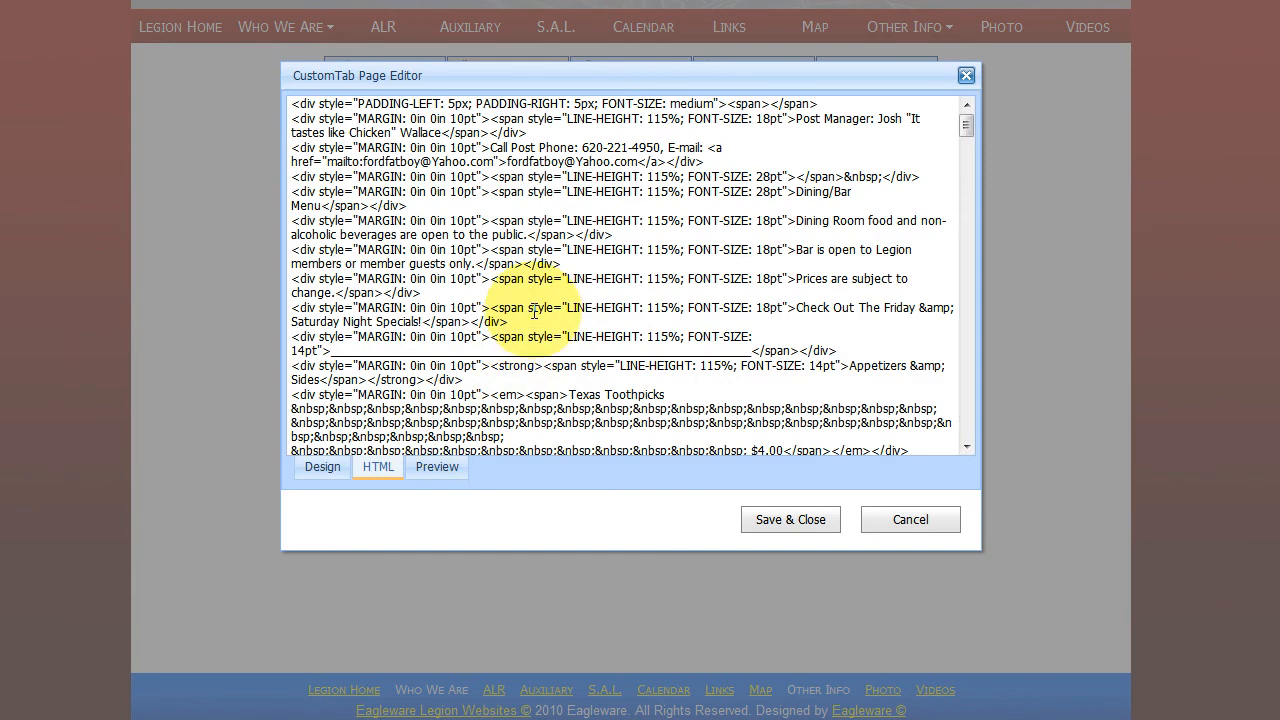
scroll(533, 314, "down", 3)
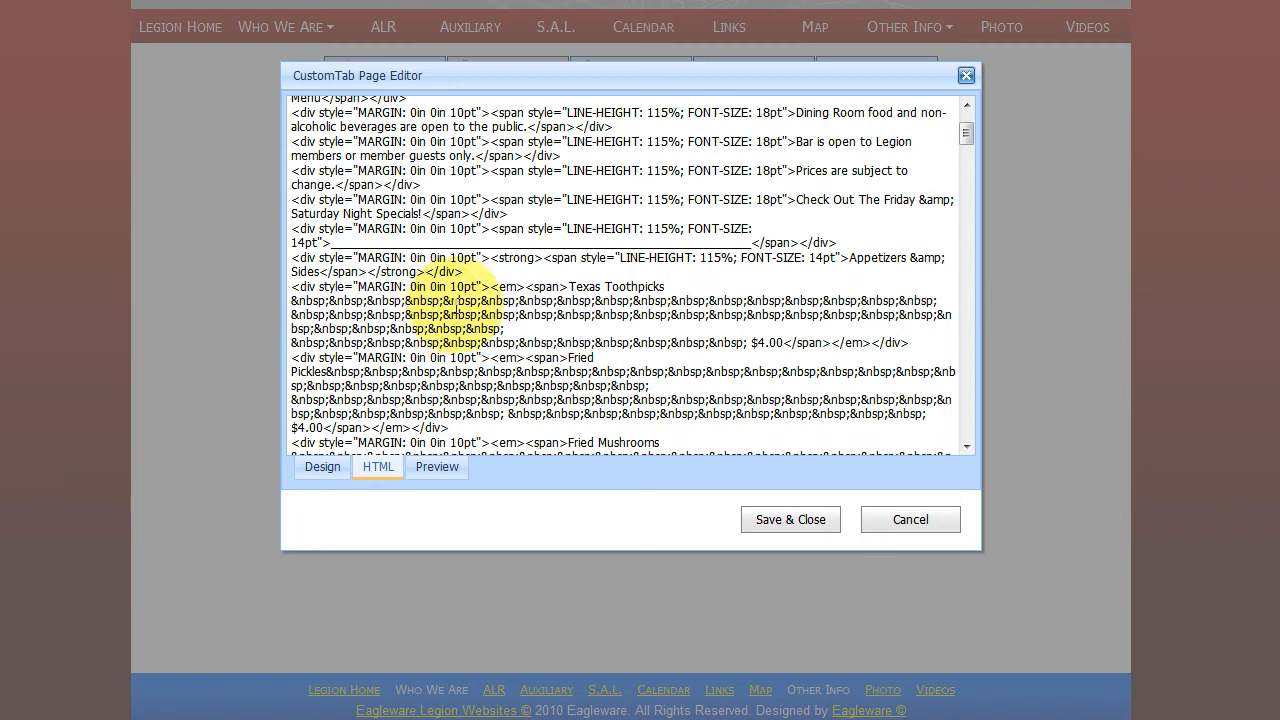
left_click(331, 474)
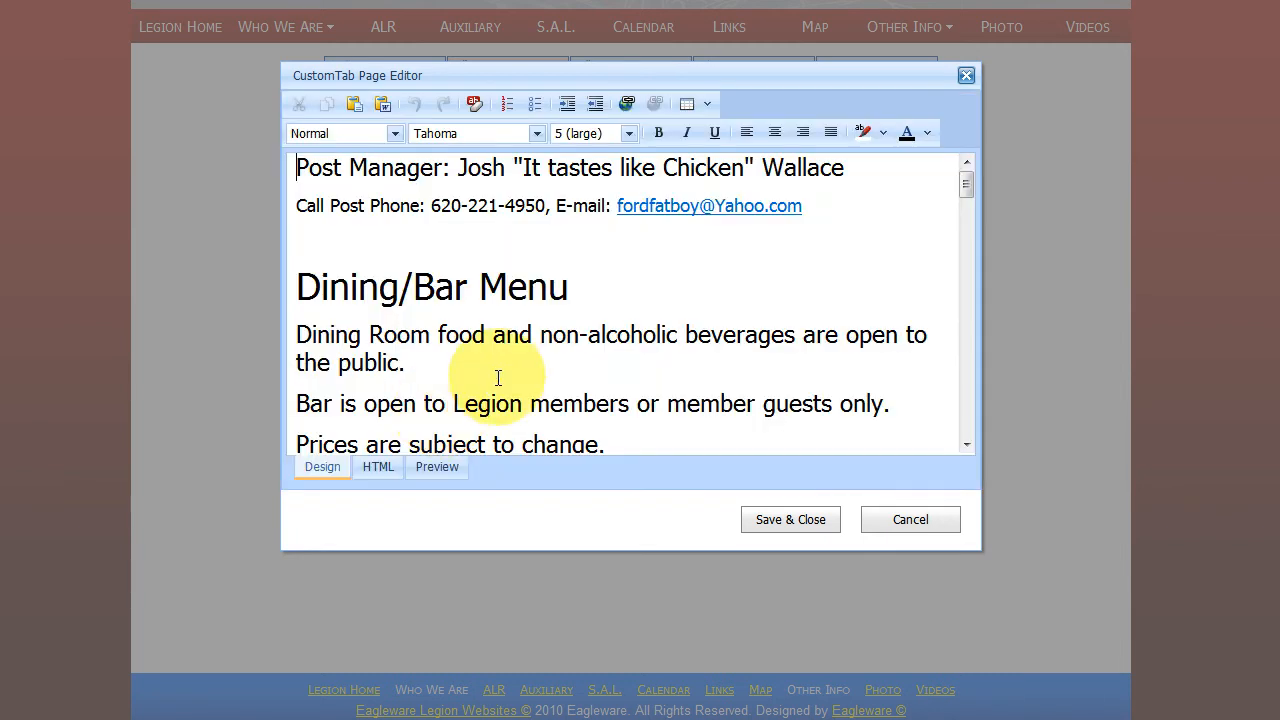
Step: Review the item and price columns in the design view, from Appetizers & Sides to Soups and Salad
scroll(505, 374, "down", 3)
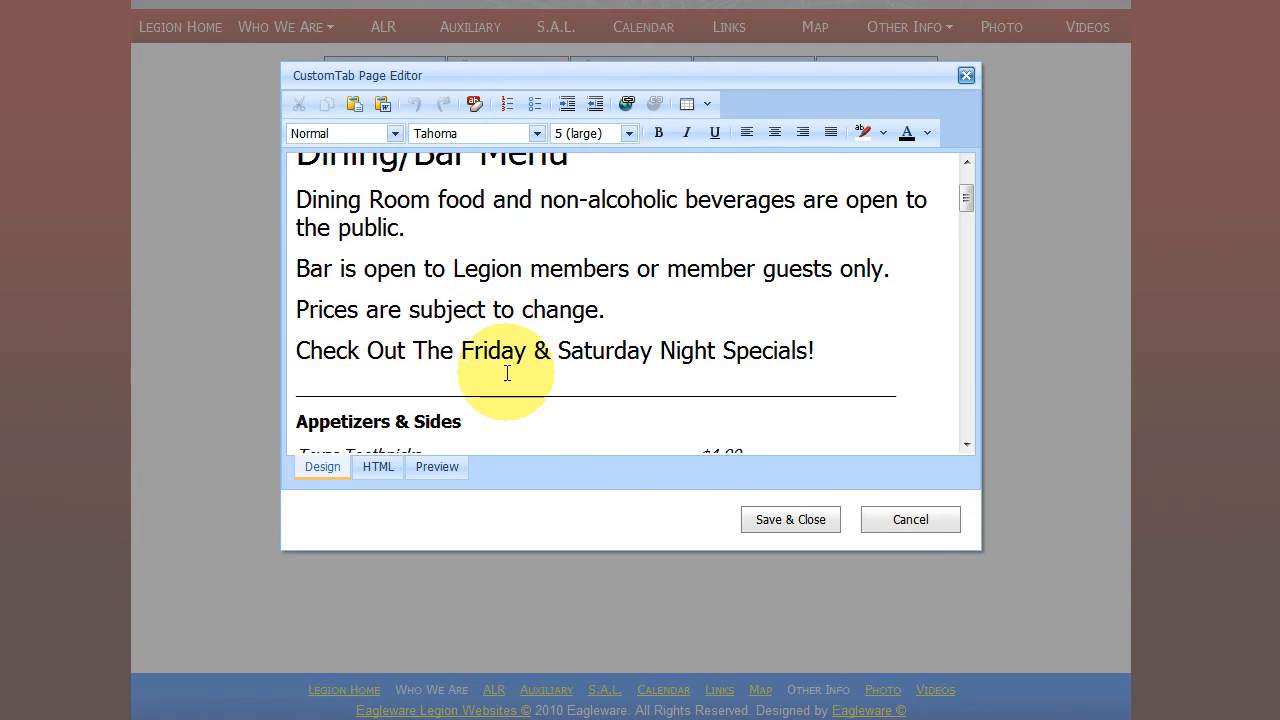
scroll(507, 373, "down", 3)
scroll(507, 373, "down", 2)
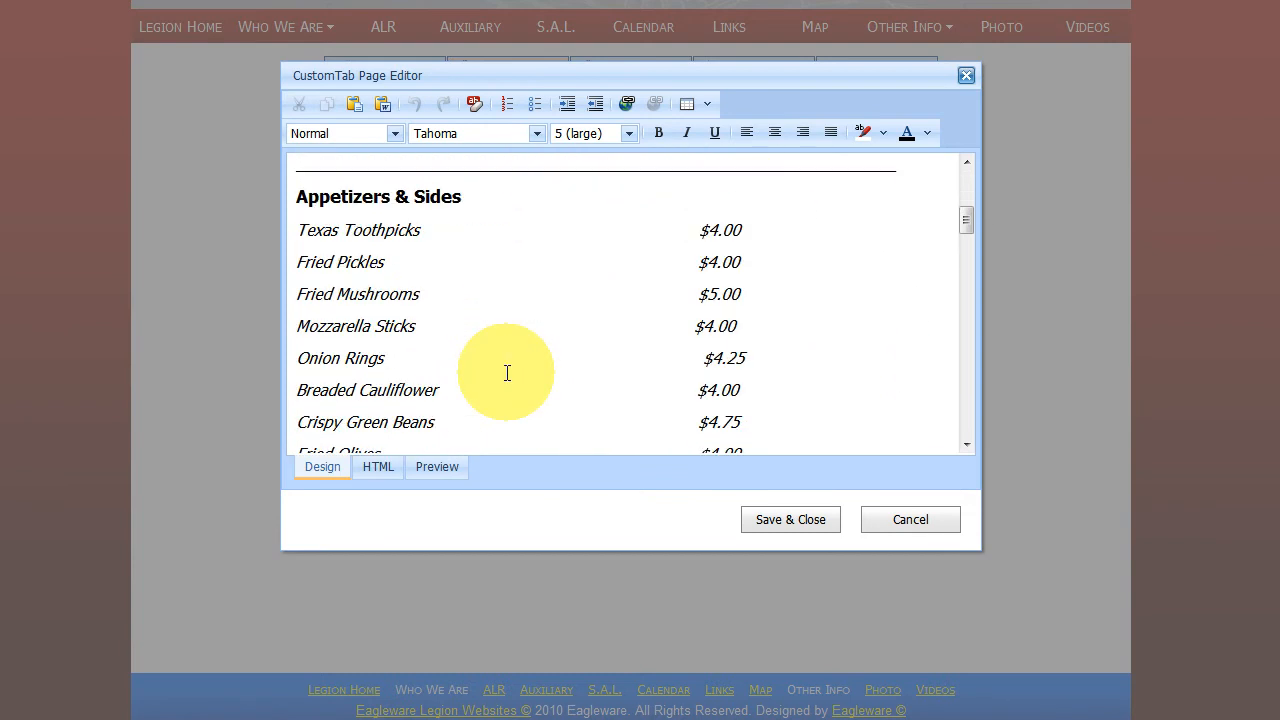
scroll(507, 373, "up", 1)
scroll(530, 355, "down", 1)
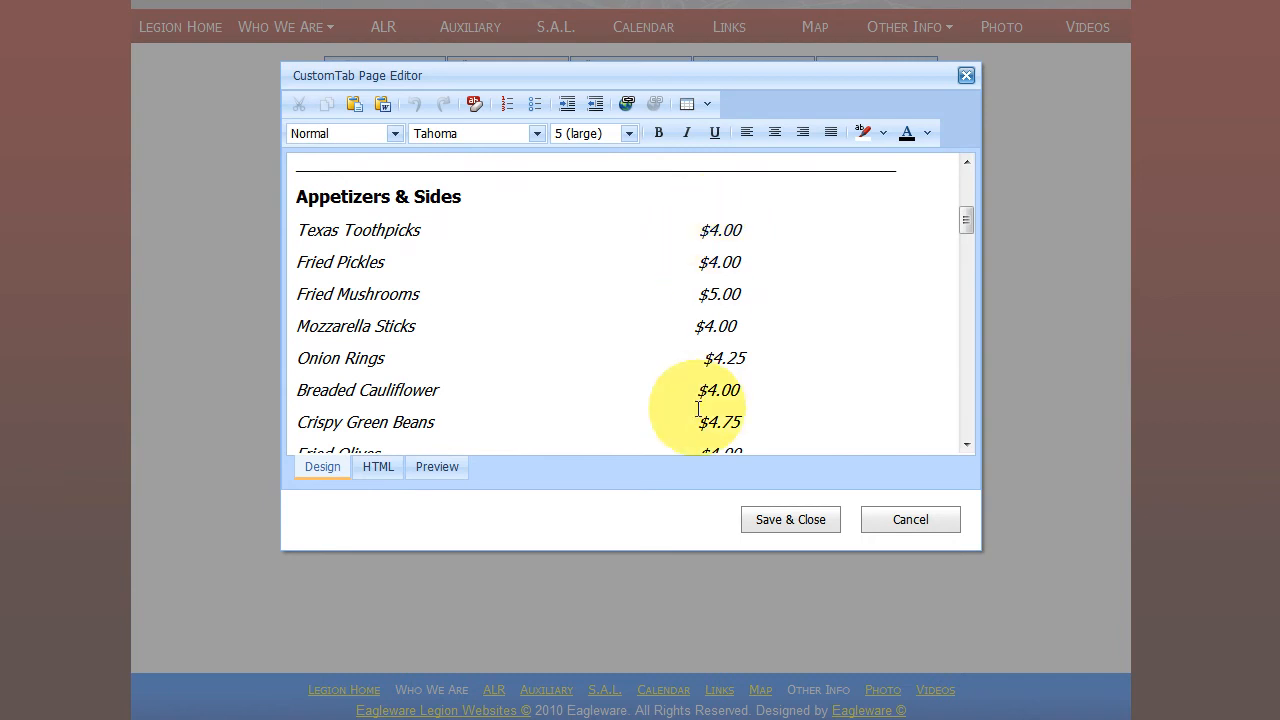
scroll(720, 310, "down", 6)
scroll(691, 320, "down", 1)
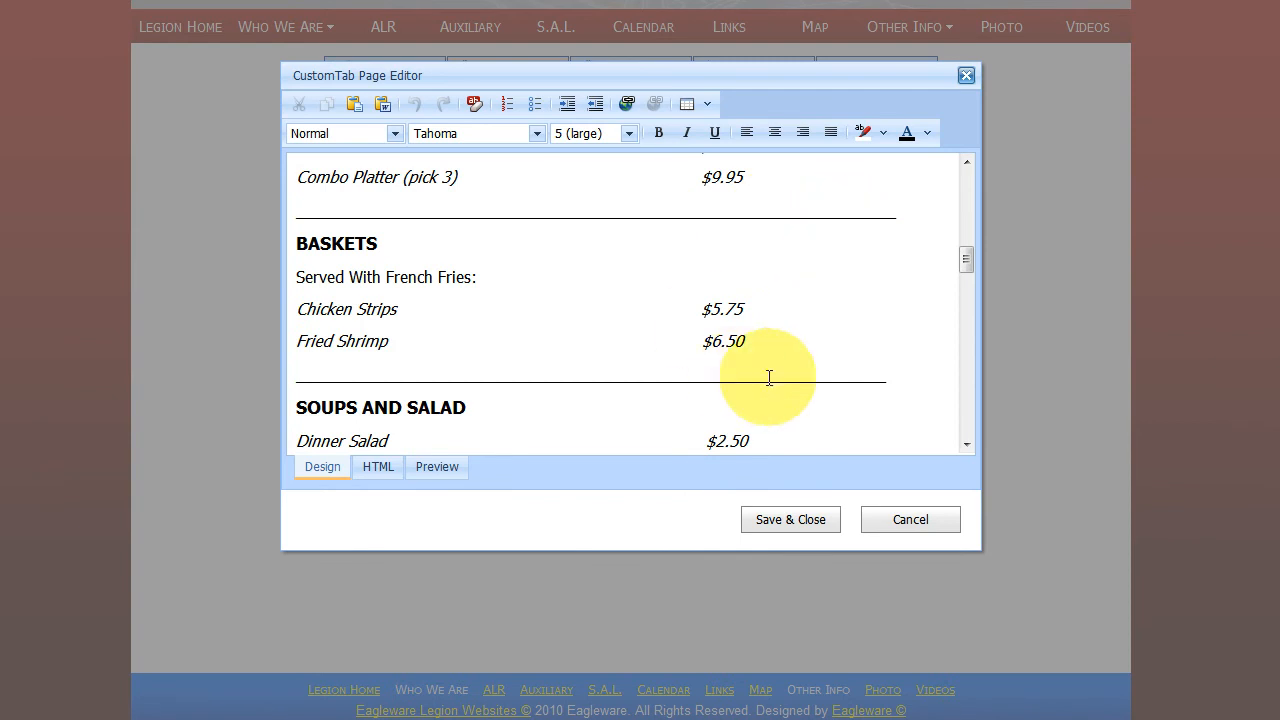
scroll(766, 377, "down", 2)
scroll(670, 332, "up", 5)
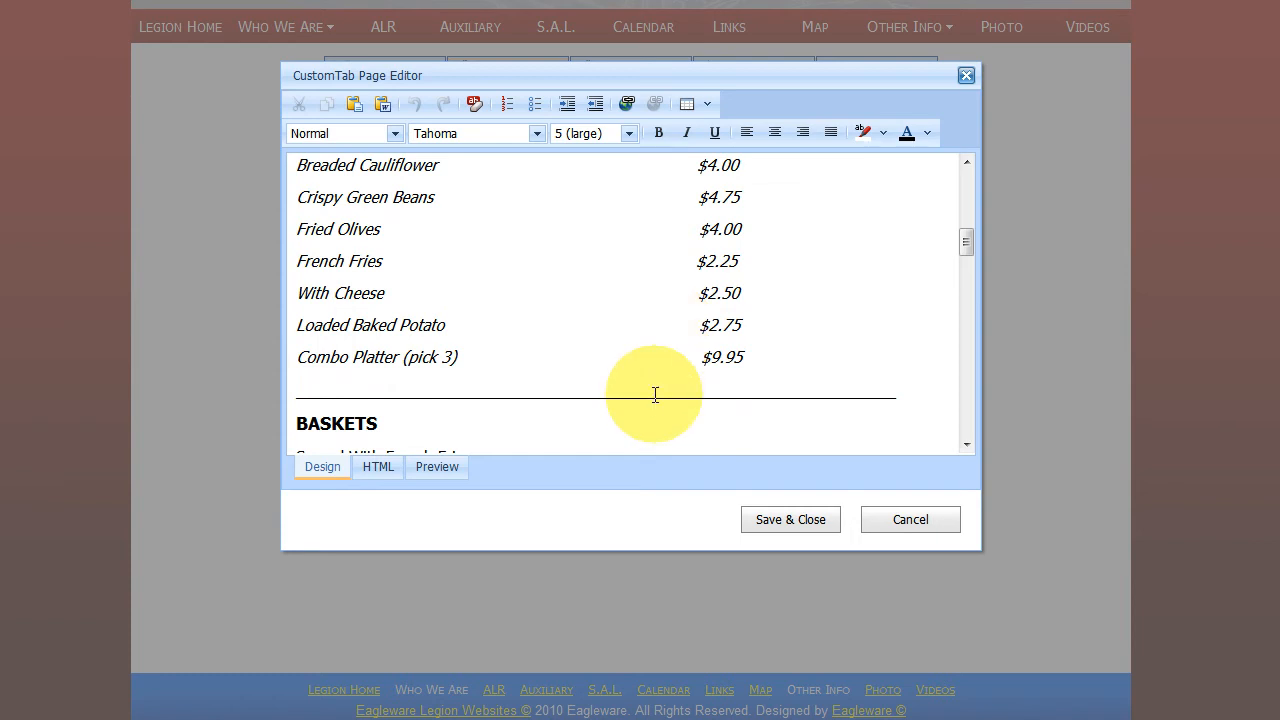
scroll(655, 394, "up", 8)
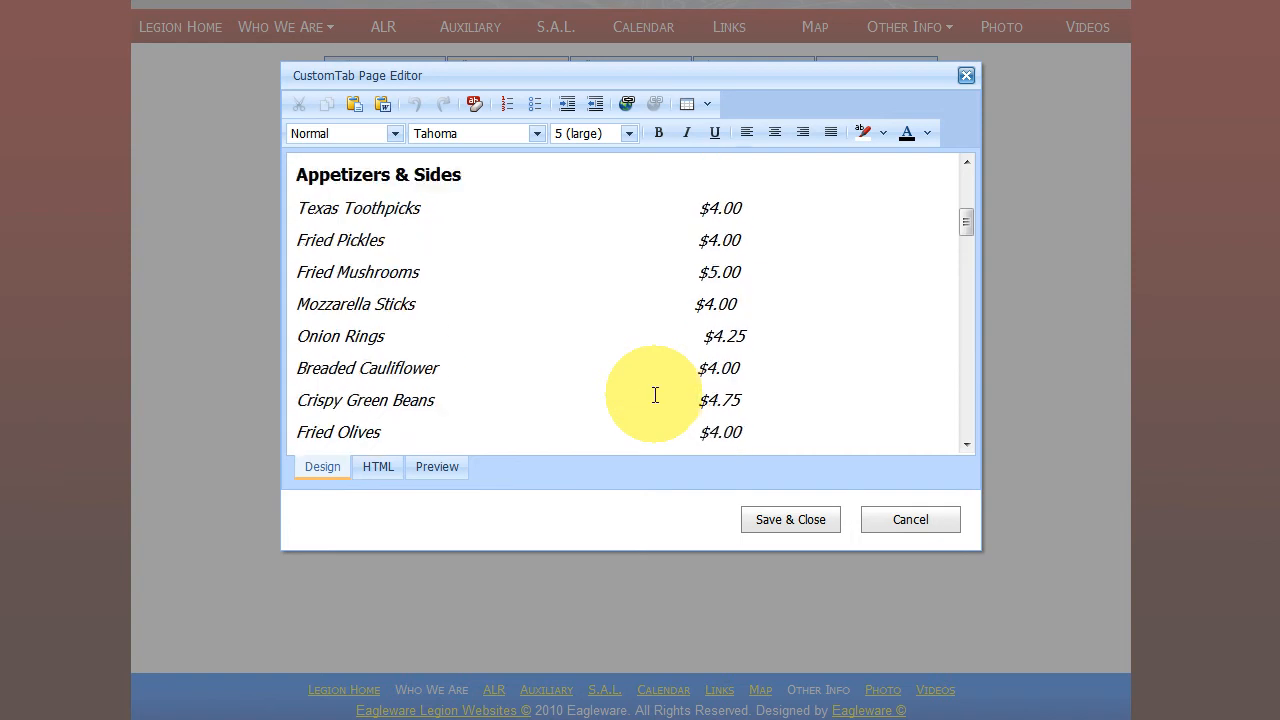
scroll(655, 394, "up", 3)
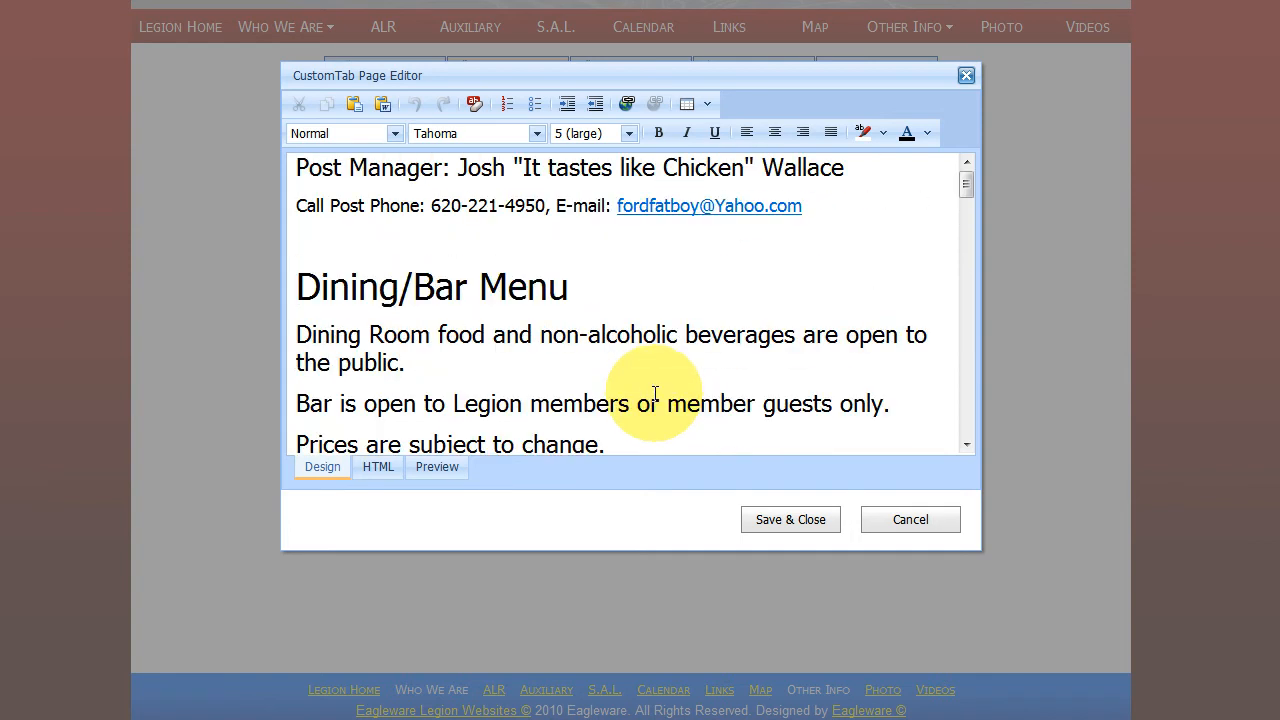
scroll(655, 394, "down", 10)
scroll(690, 285, "down", 2)
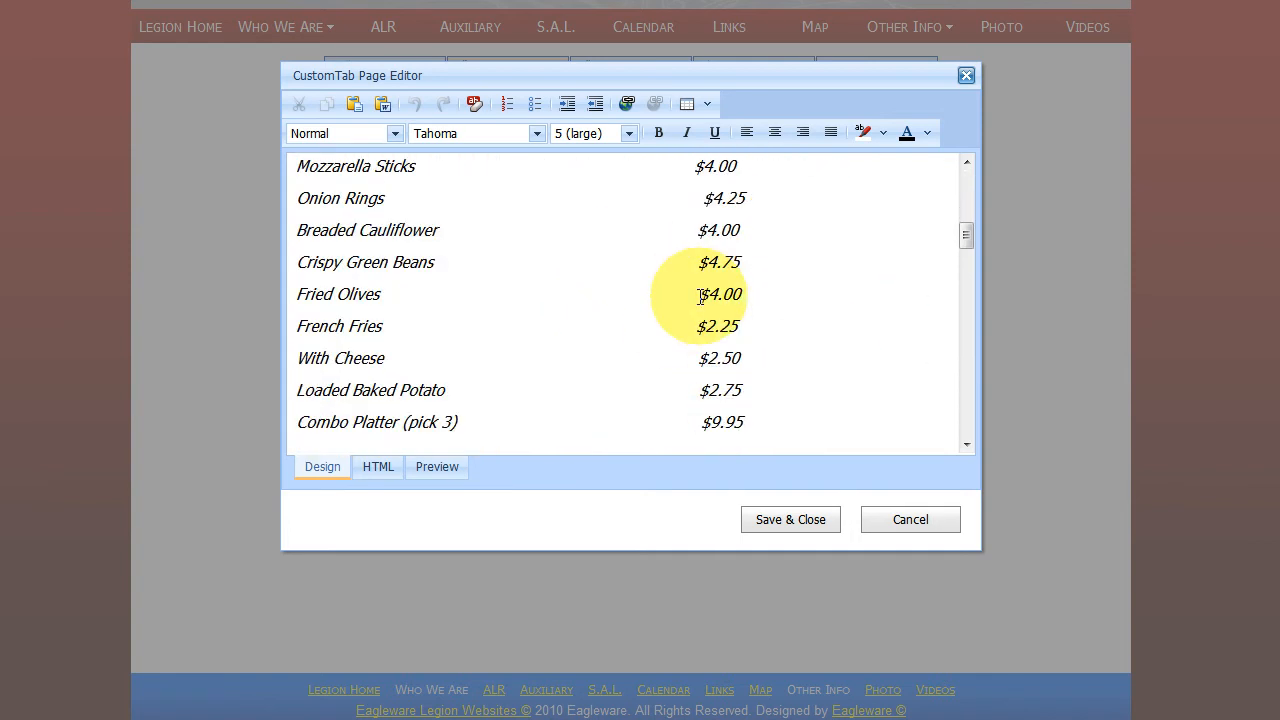
scroll(700, 297, "down", 2)
scroll(700, 297, "up", 4)
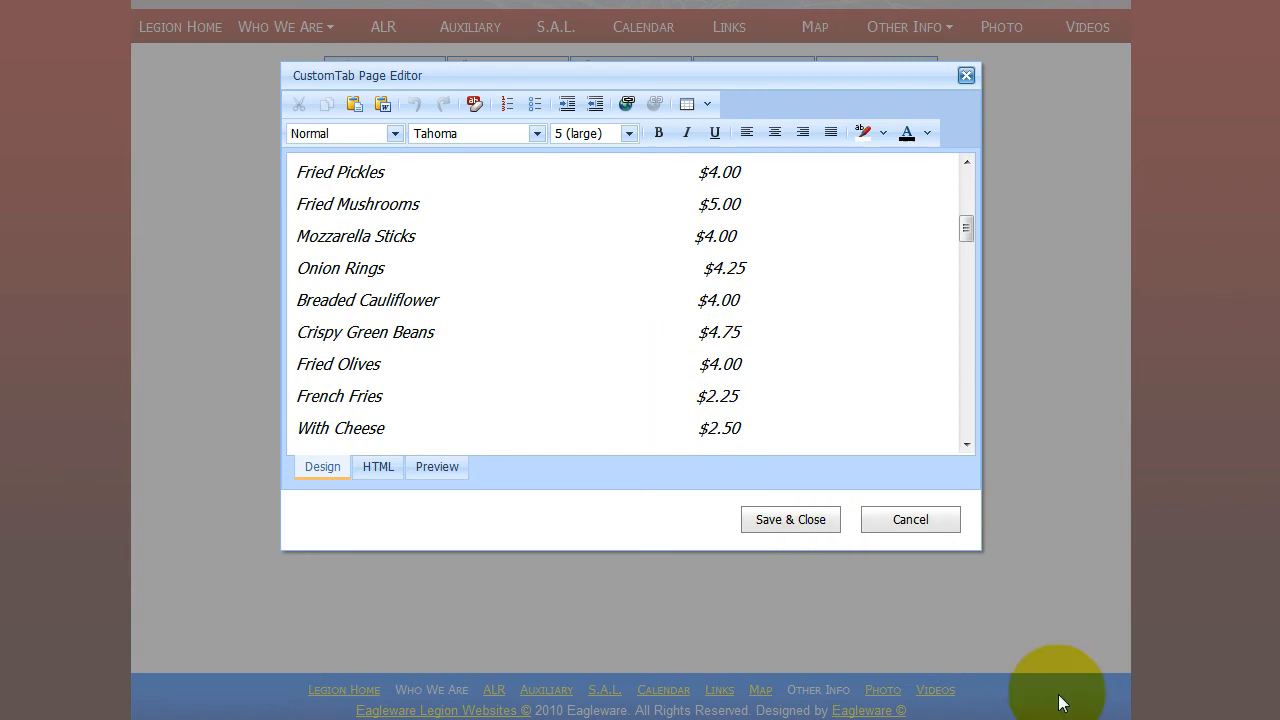
Step: Switch to the blank Microsoft Word document and paste the copied dining menu text into it
key("alt+Tab")
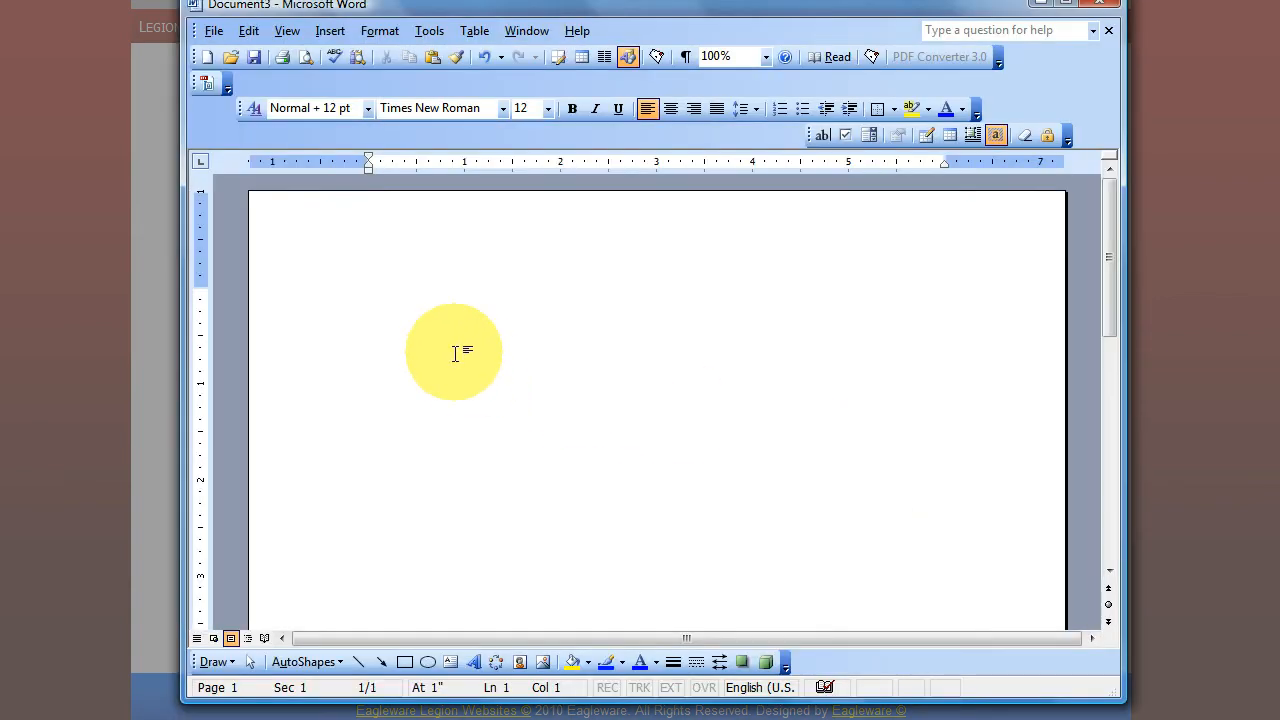
right_click(432, 322)
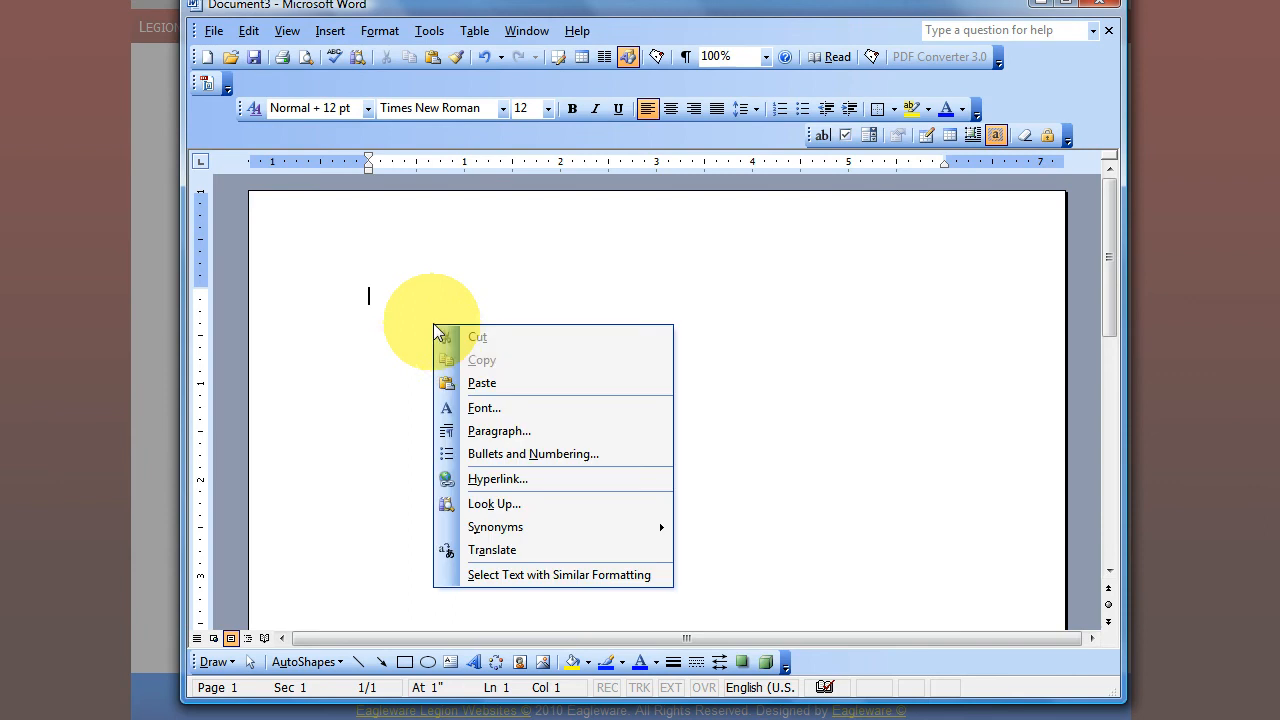
left_click(487, 386)
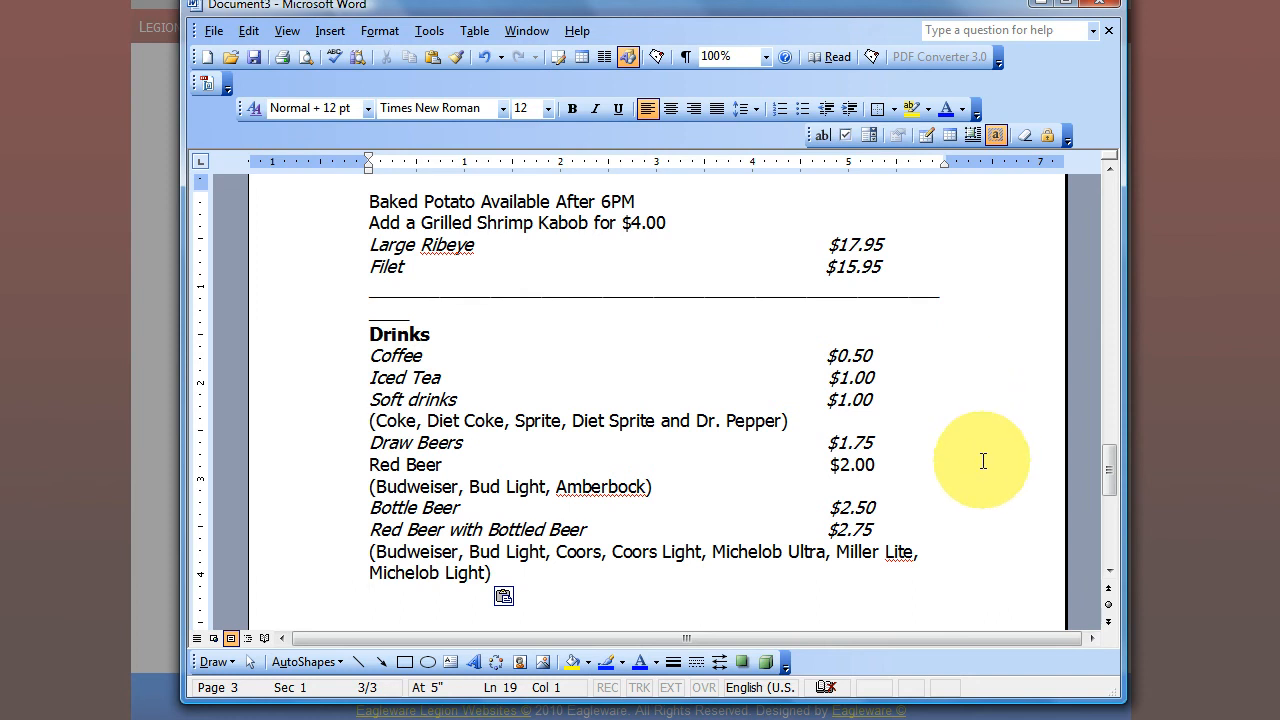
scroll(979, 444, "up", 3)
scroll(979, 444, "down", 1)
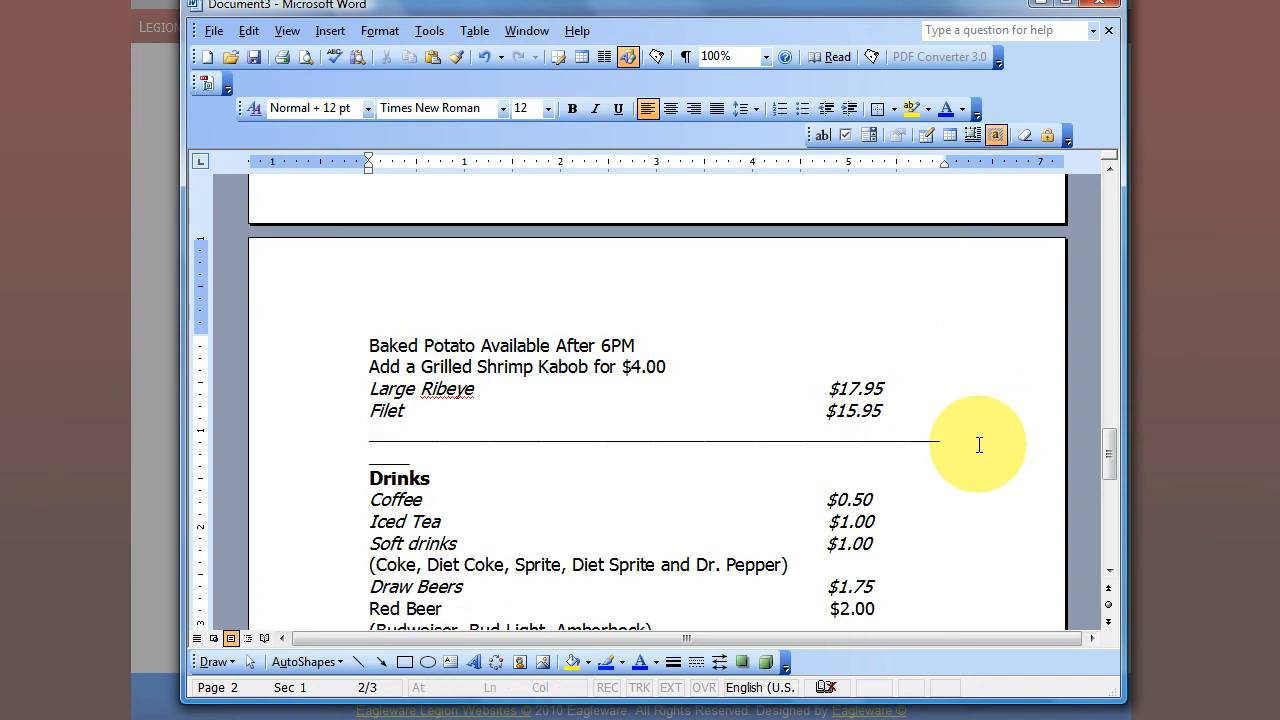
Step: Insert several blank lines between the "Check Out The Friday & Saturday Night Specials!" line and the divider above Appetizers & Sides
scroll(979, 444, "down", 7)
scroll(979, 444, "up", 1)
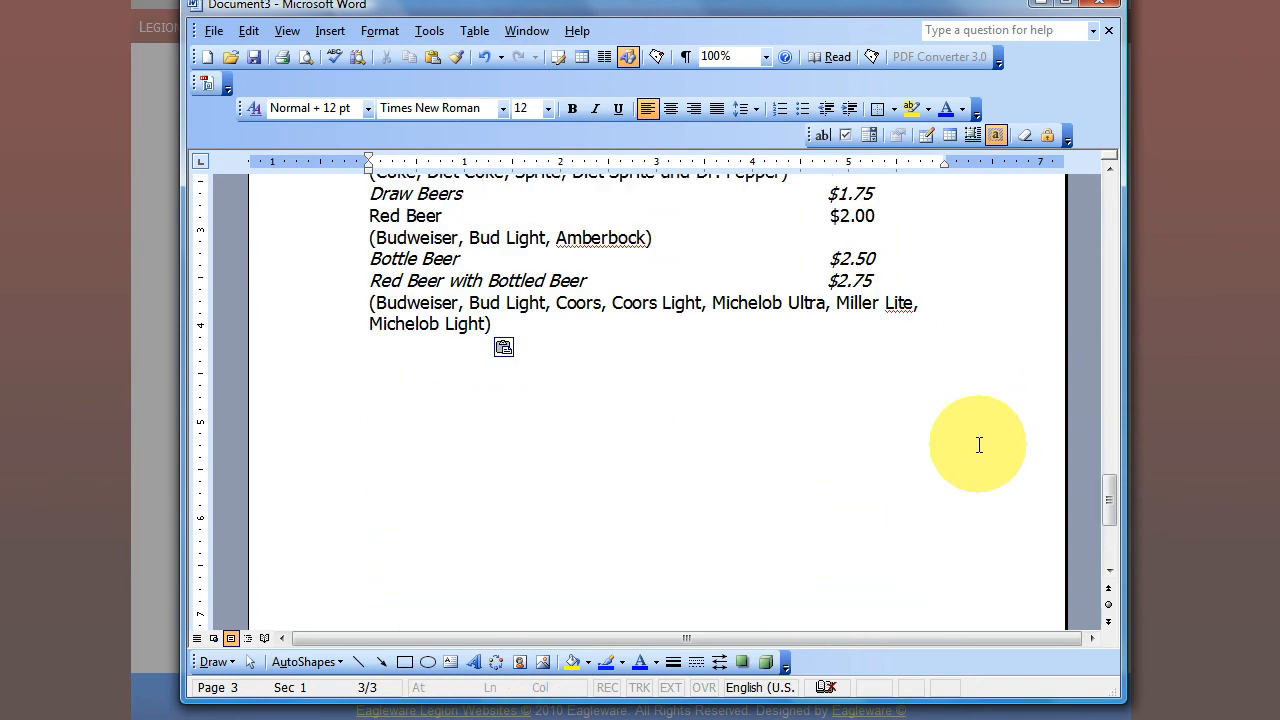
left_click(1108, 220)
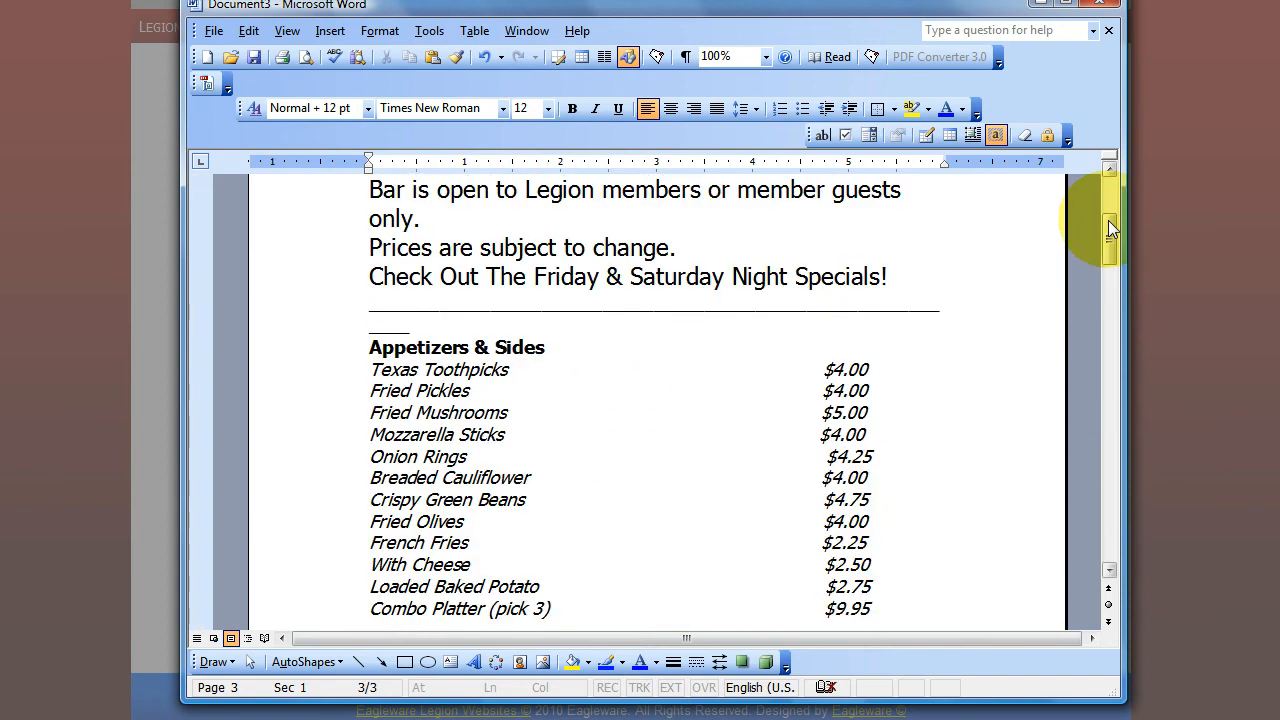
scroll(934, 323, "down", 1)
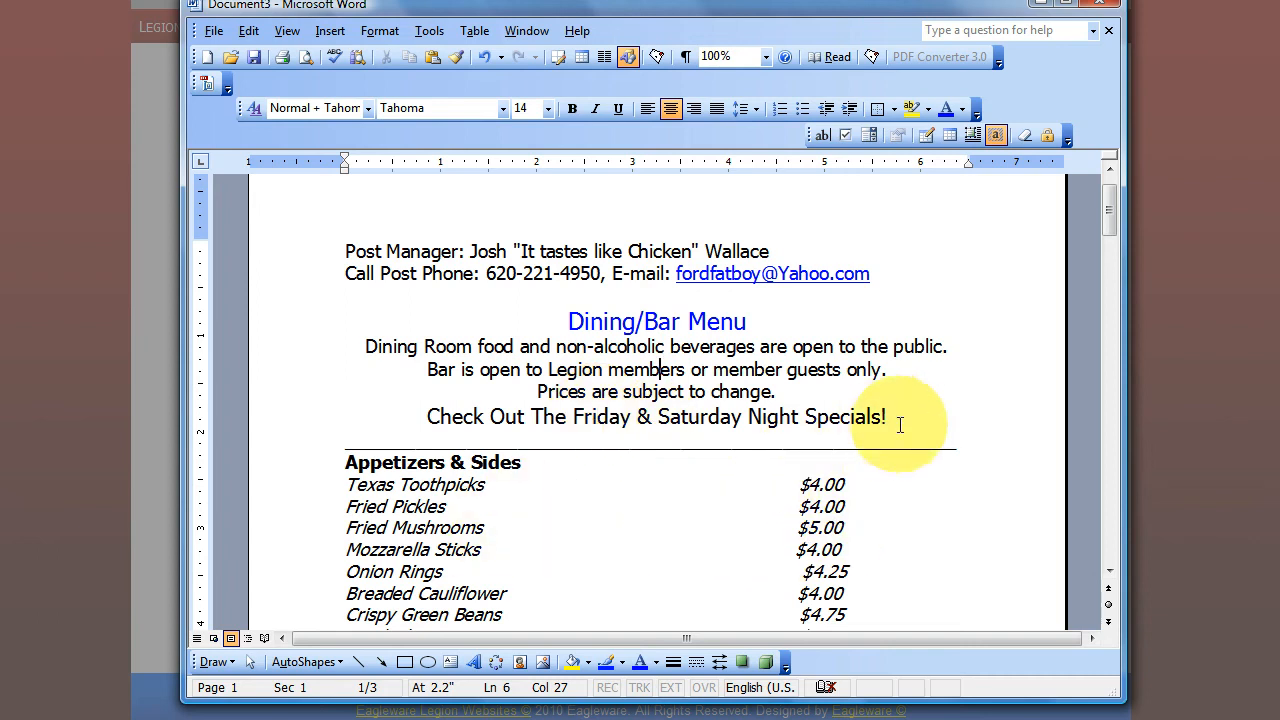
key("Return")
key("Return")
key("Return")
key("Return")
key("Return")
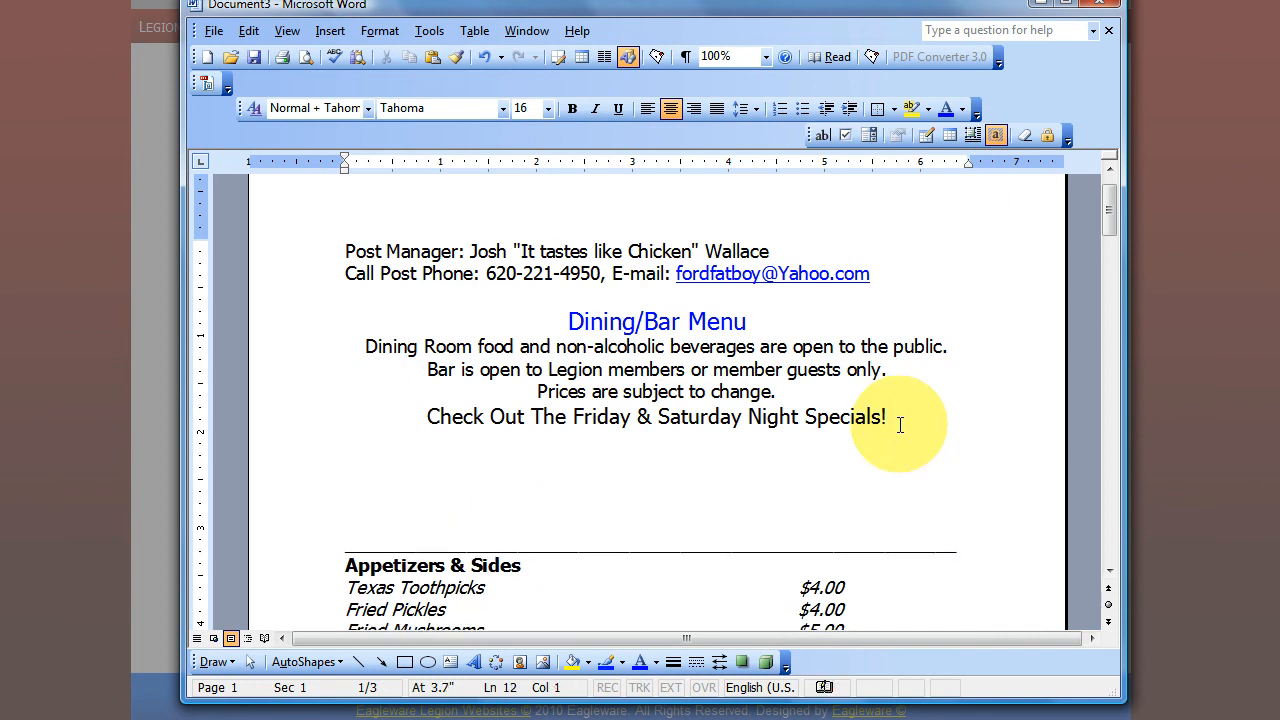
Step: Left-align the blank line above the divider at font size 12 and insert a table of four rows and two columns there
scroll(860, 492, "down", 2)
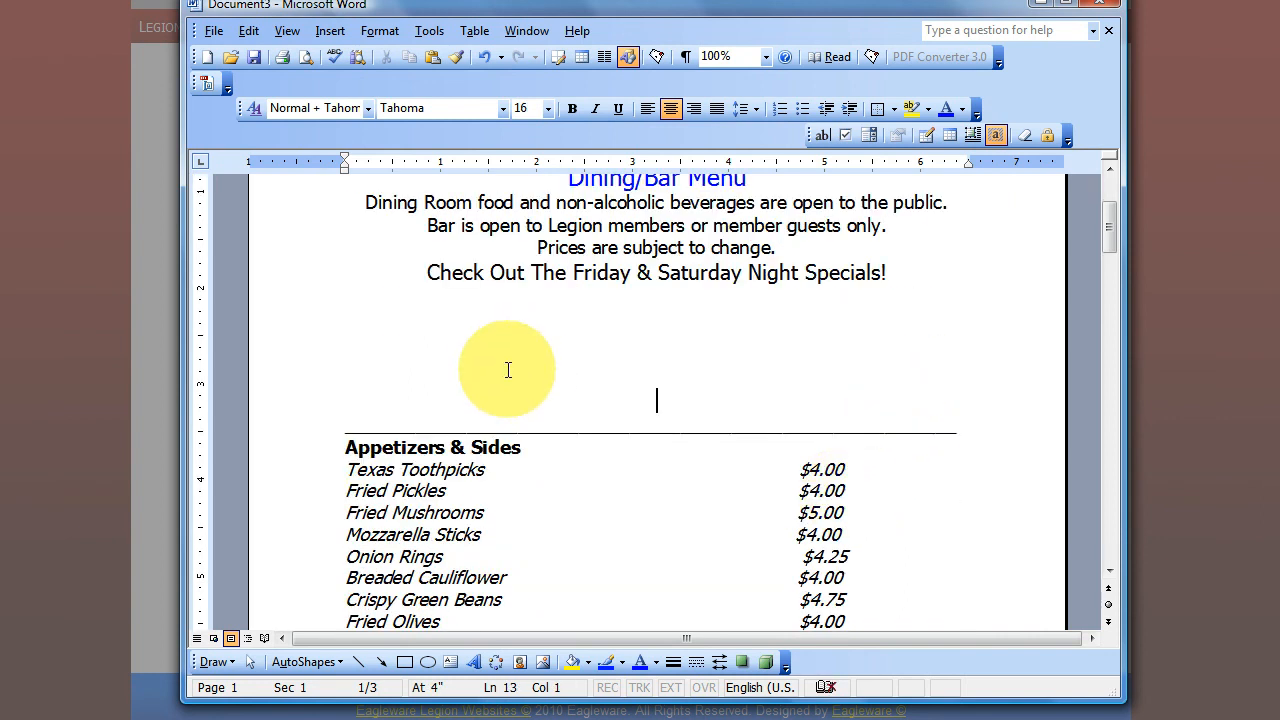
left_click(647, 108)
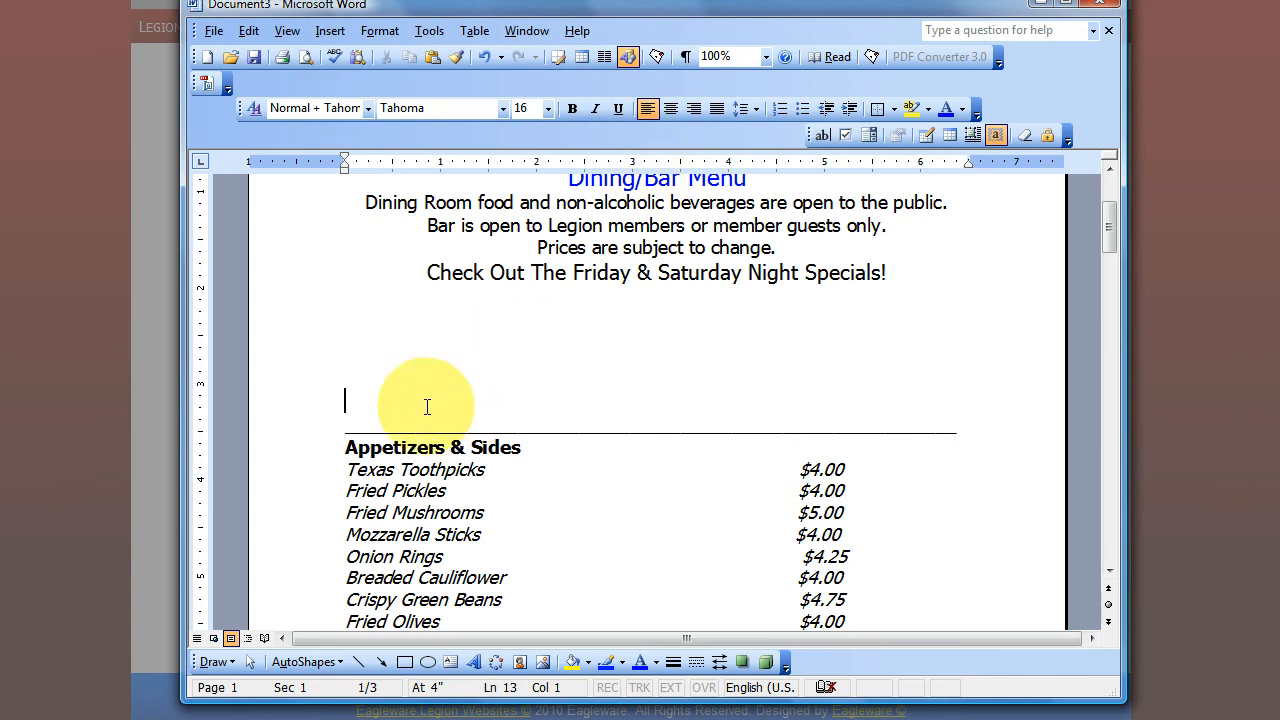
left_click(548, 108)
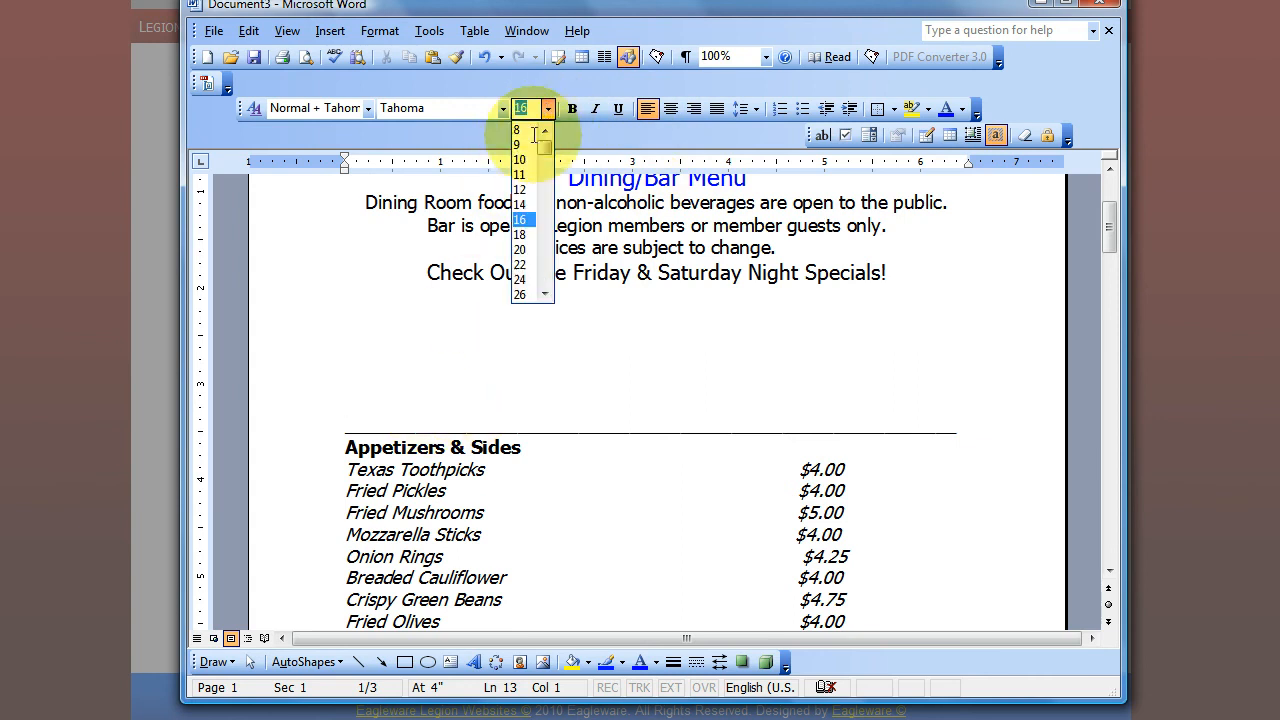
left_click(520, 189)
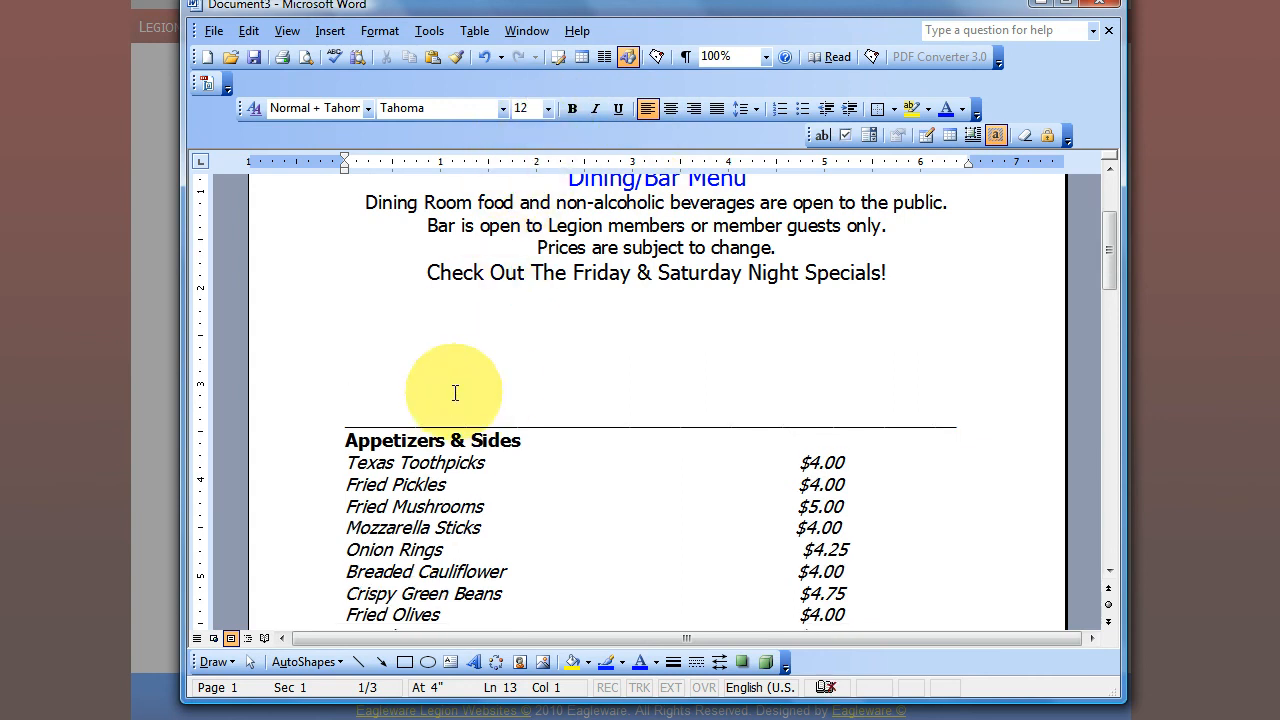
left_click(581, 56)
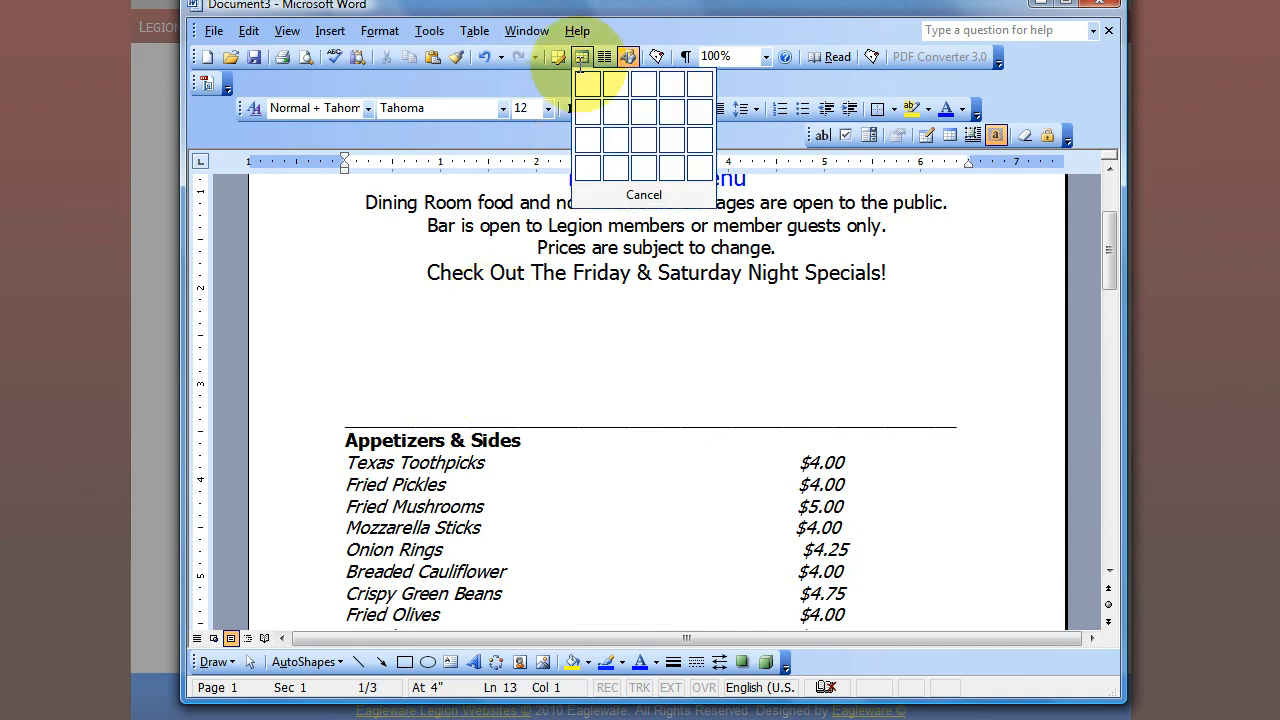
left_click(615, 166)
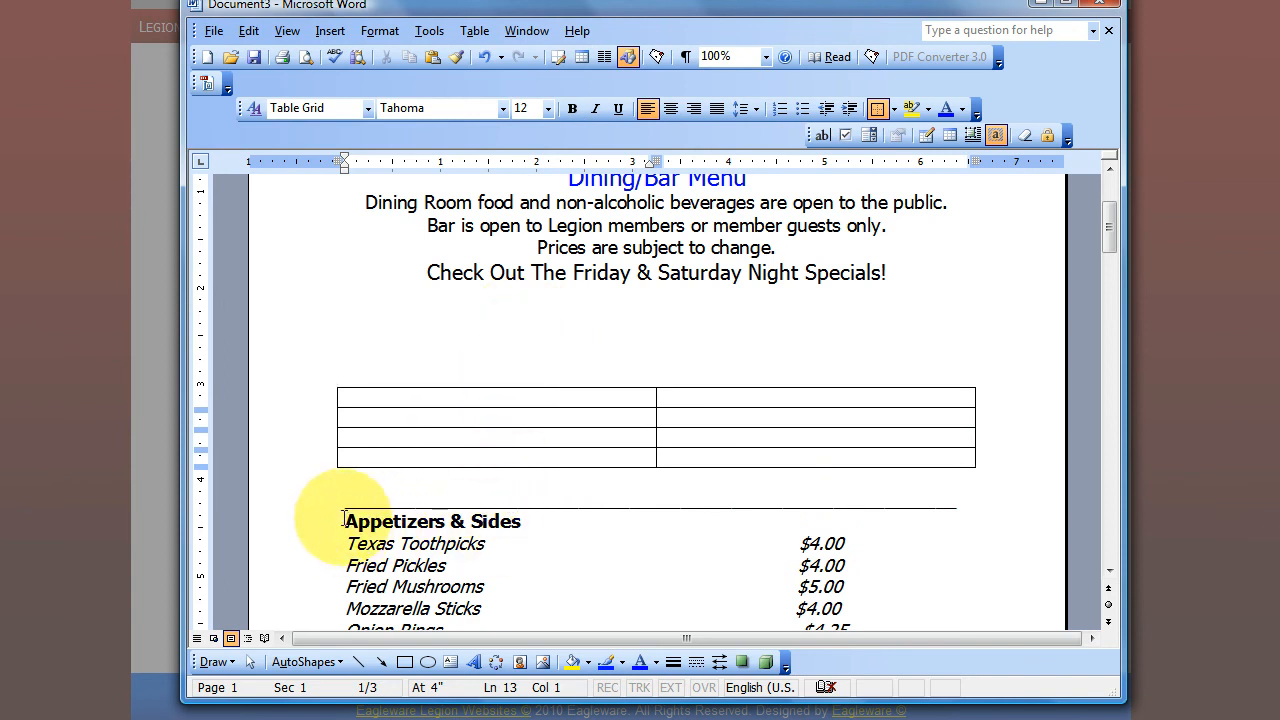
Step: Move the "Appetizers & Sides" heading into the table's first cell and remove the extra line below it
left_click_drag(343, 519, 525, 521)
key("F2")
key("Return")
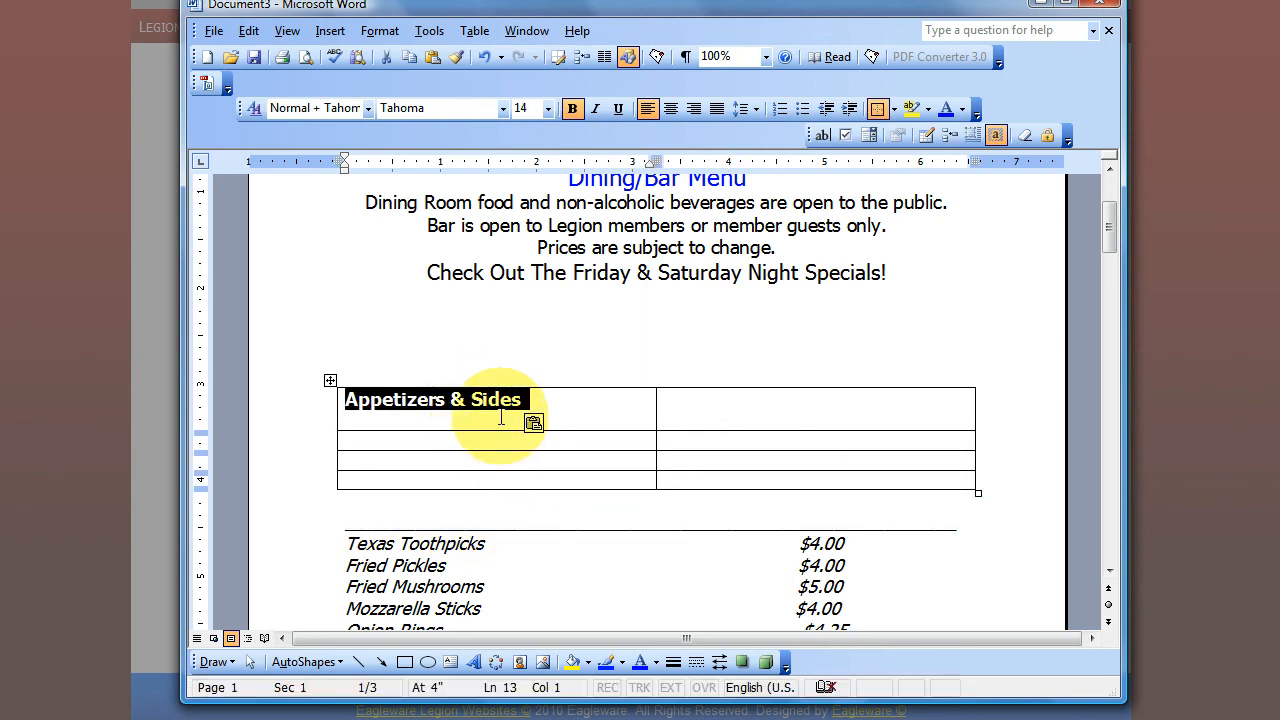
left_click(501, 418)
key("BackSpace")
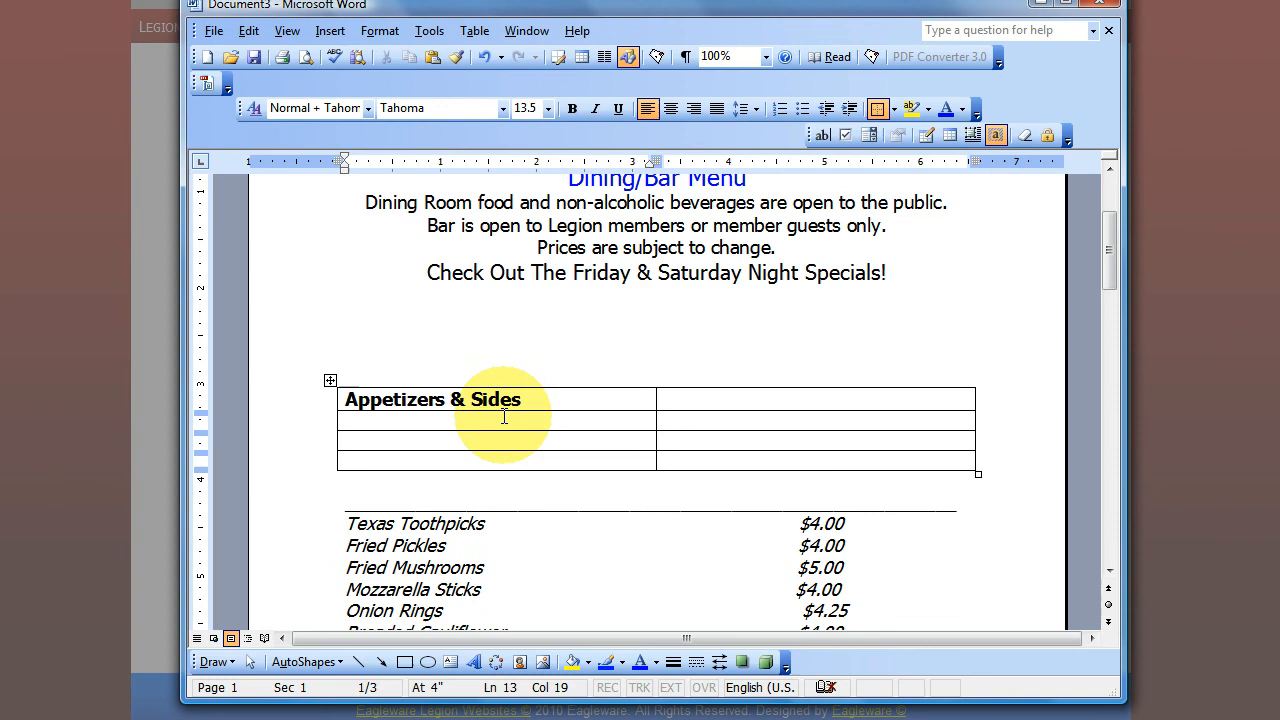
Step: Widen the table's first column and move the first four prices, $4.00, $4.00, $5.00 and $4.00, into the second column
scroll(504, 418, "down", 3)
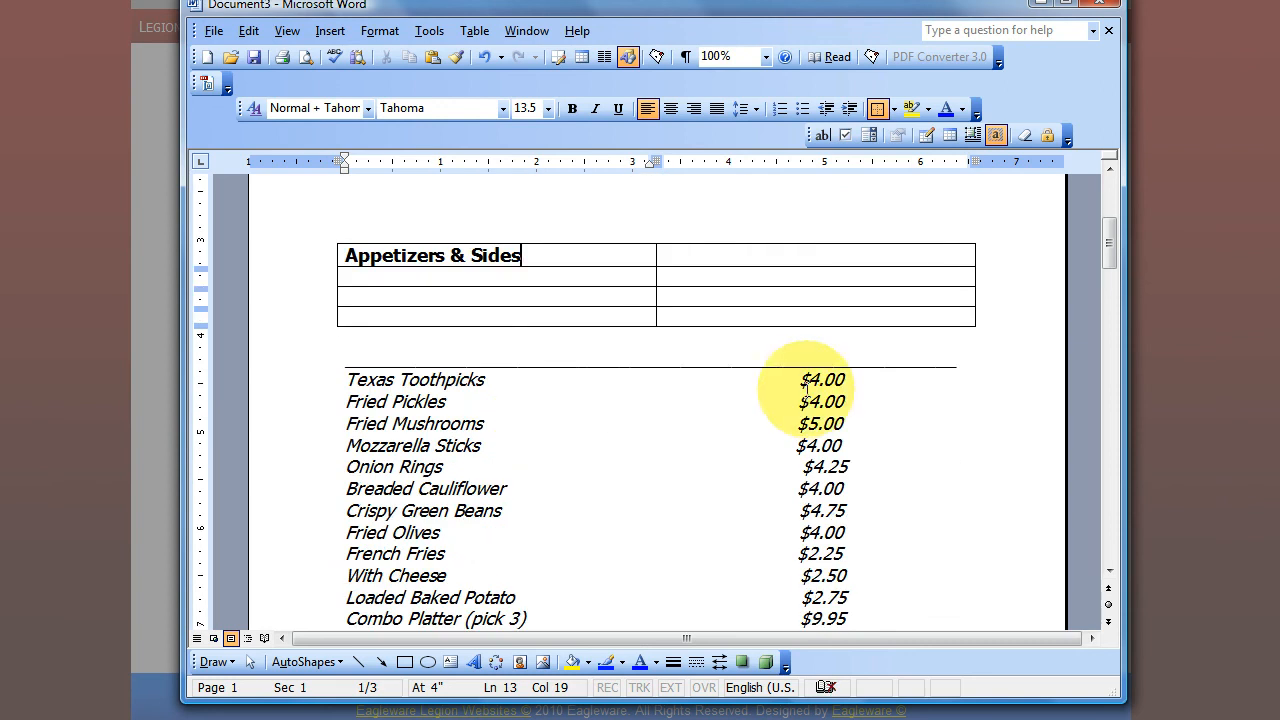
mouse_move(656, 256)
left_mouse_down()
mouse_move(751, 251)
mouse_move(857, 274)
mouse_move(860, 258)
left_mouse_up()
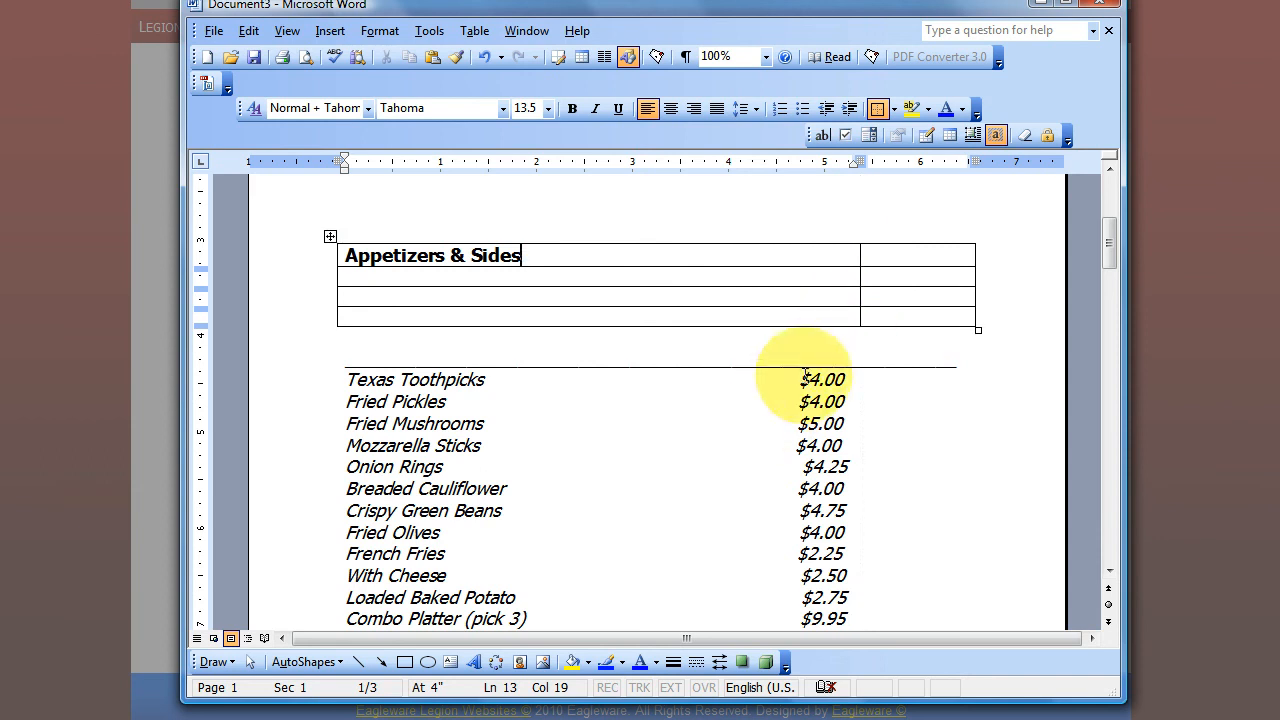
left_click_drag(801, 378, 919, 247)
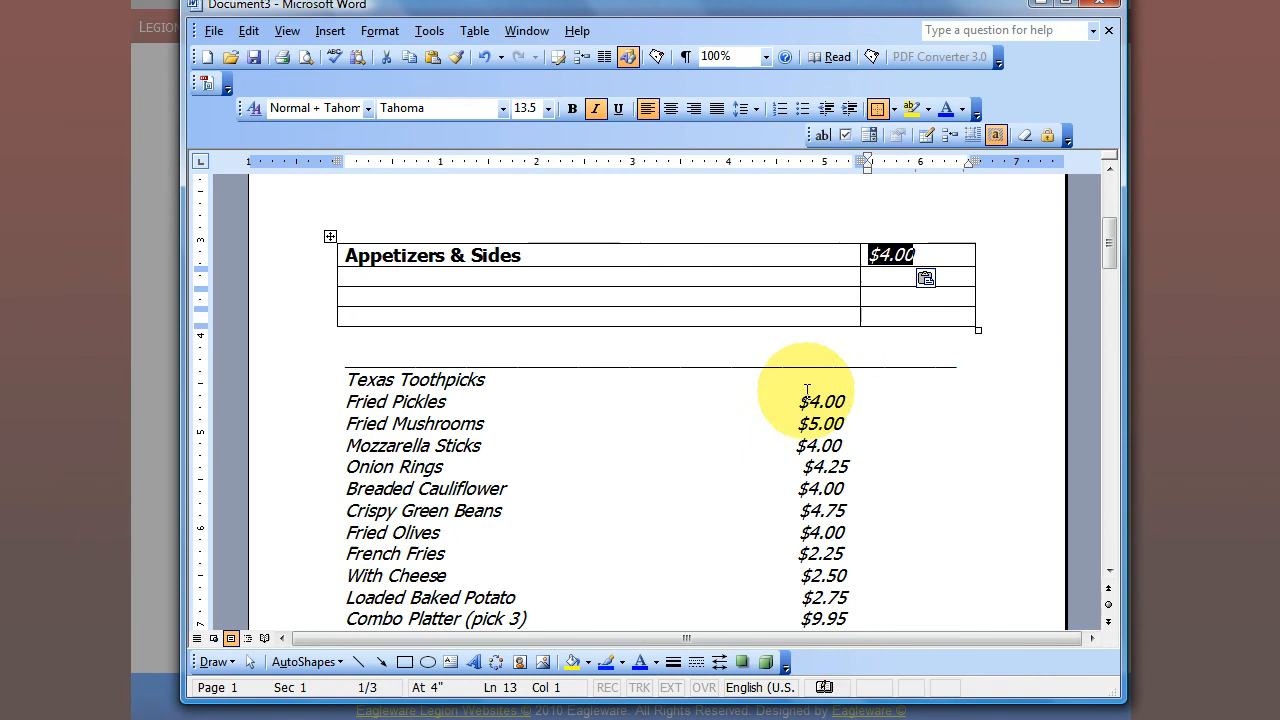
left_click_drag(798, 401, 880, 279)
left_click_drag(800, 425, 885, 301)
left_click_drag(800, 447, 886, 328)
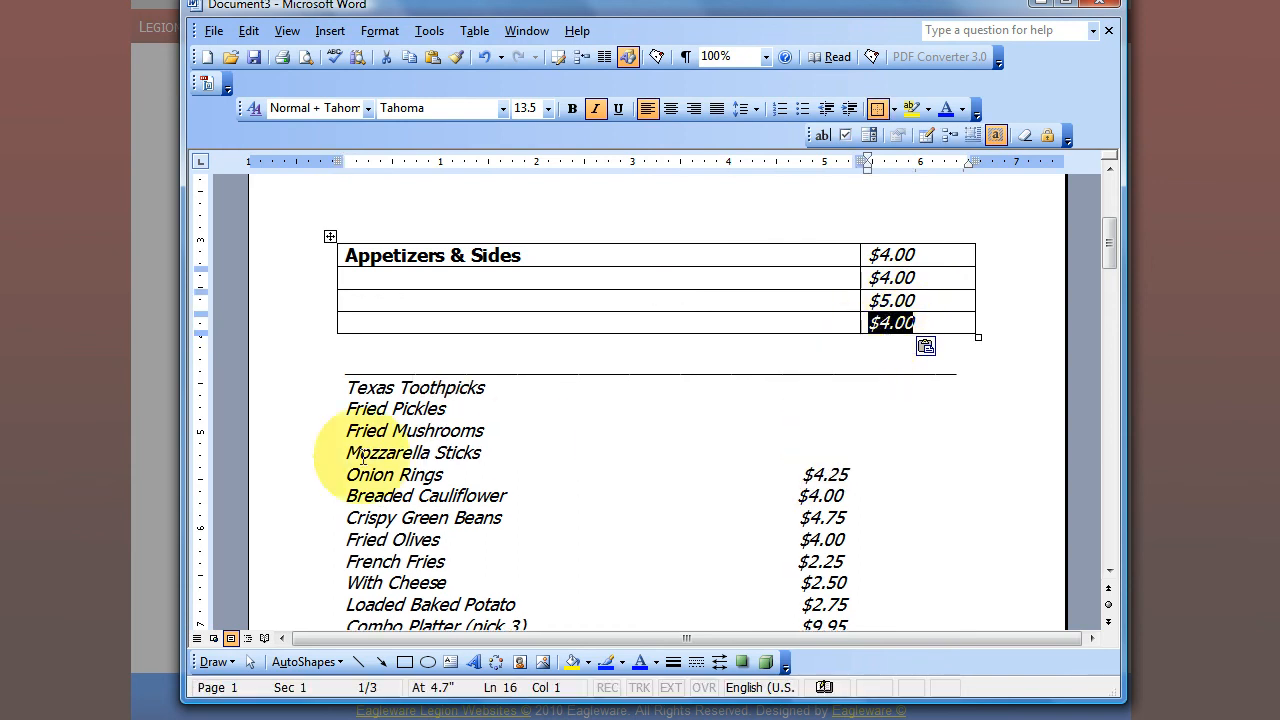
Step: Move only the "Texas Toothpicks" text into the first column of the table's second row
left_click_drag(347, 388, 489, 388)
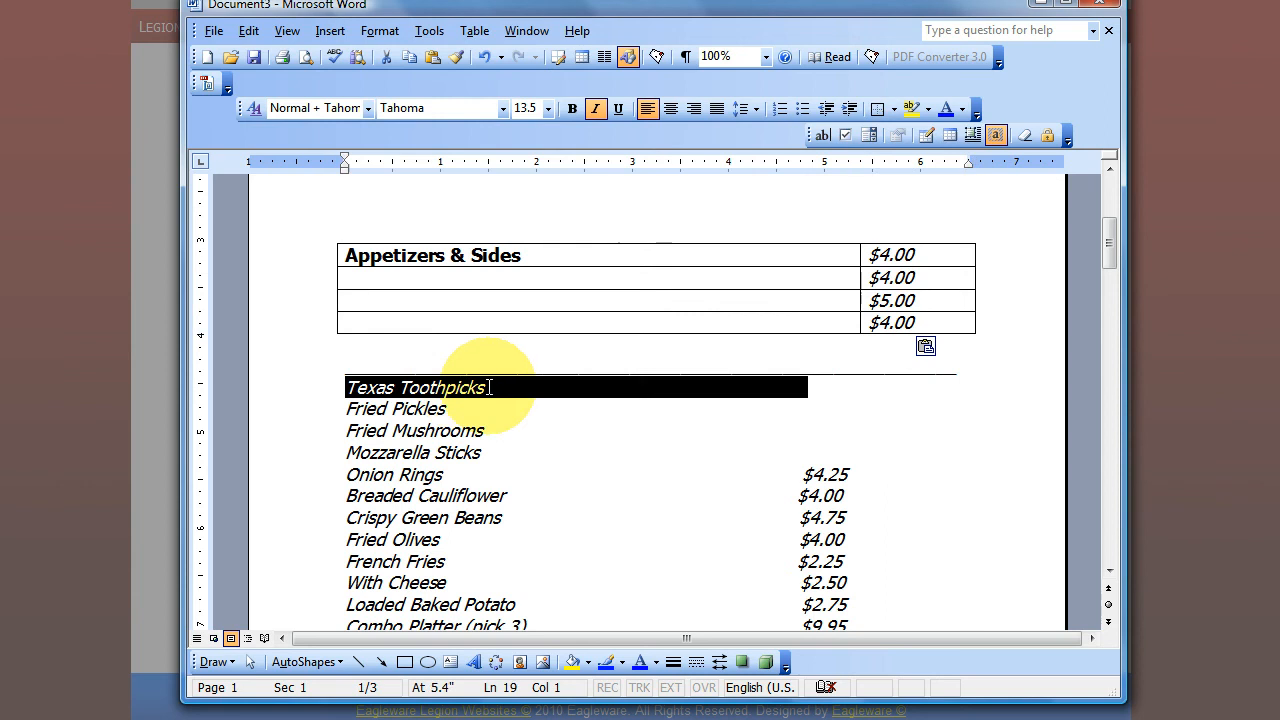
left_click(489, 388)
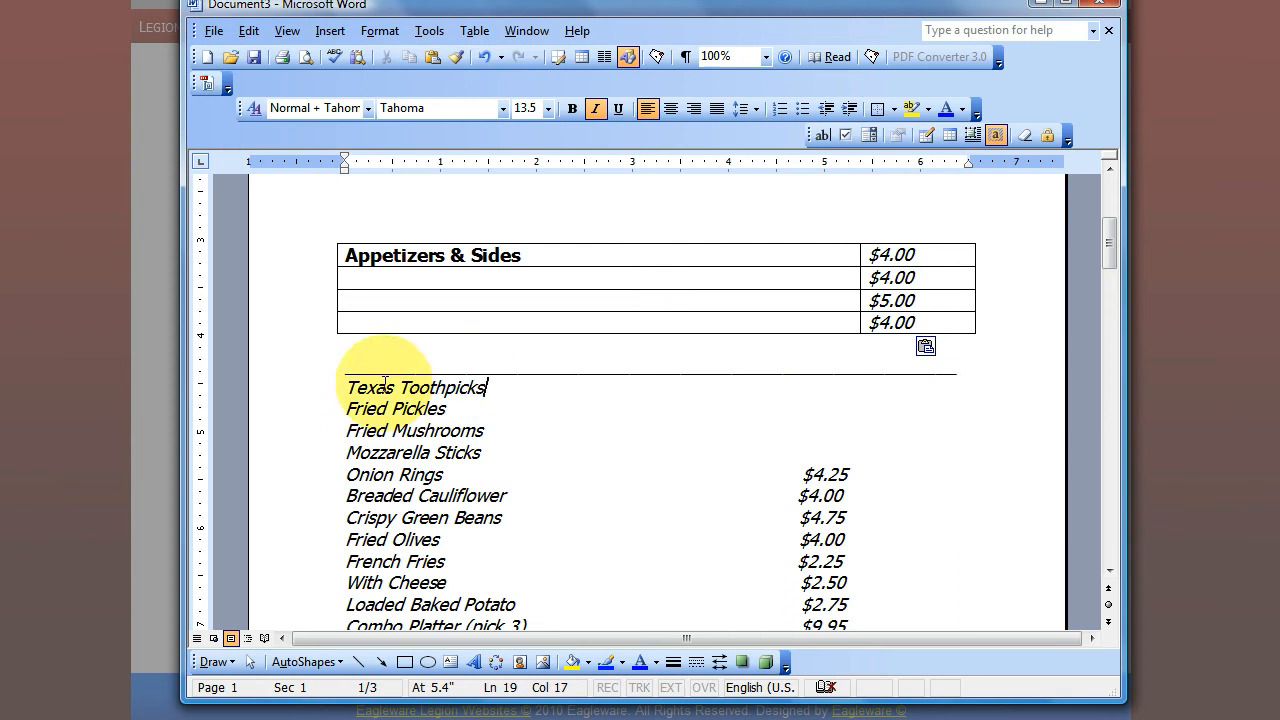
left_click_drag(350, 388, 435, 388)
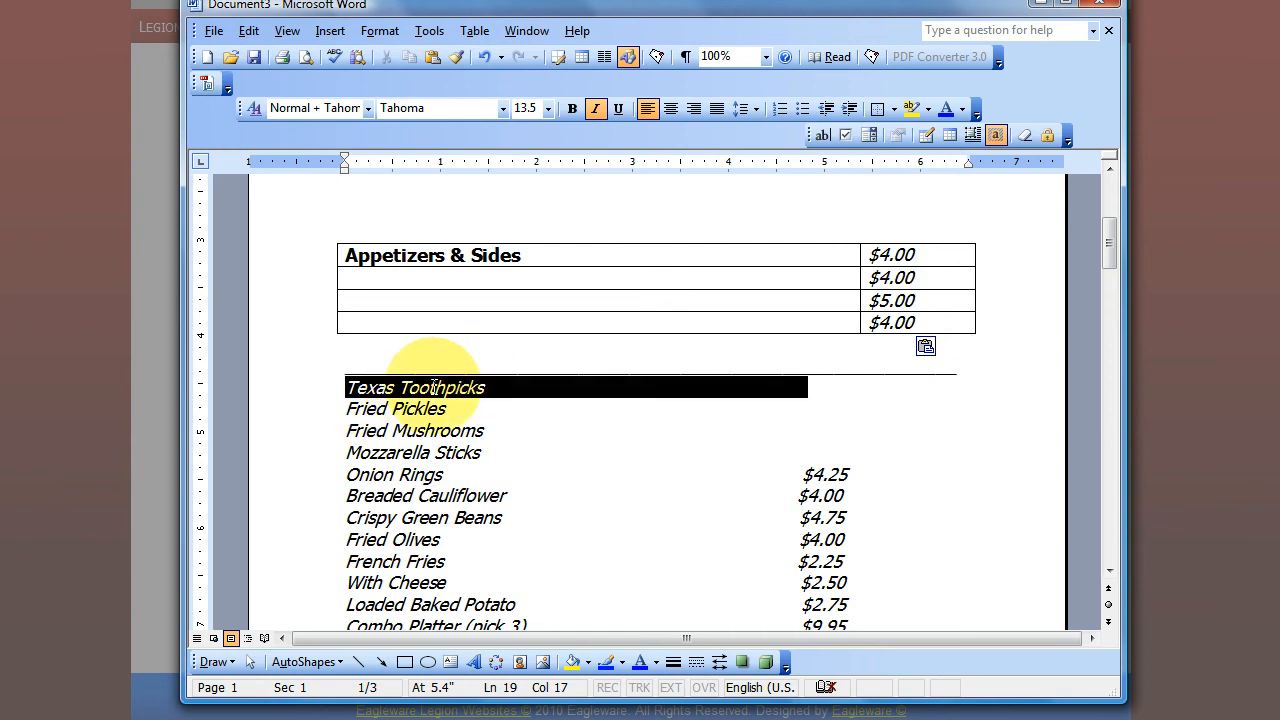
double_click(485, 388)
left_click(485, 389)
left_click_drag(485, 388, 361, 390)
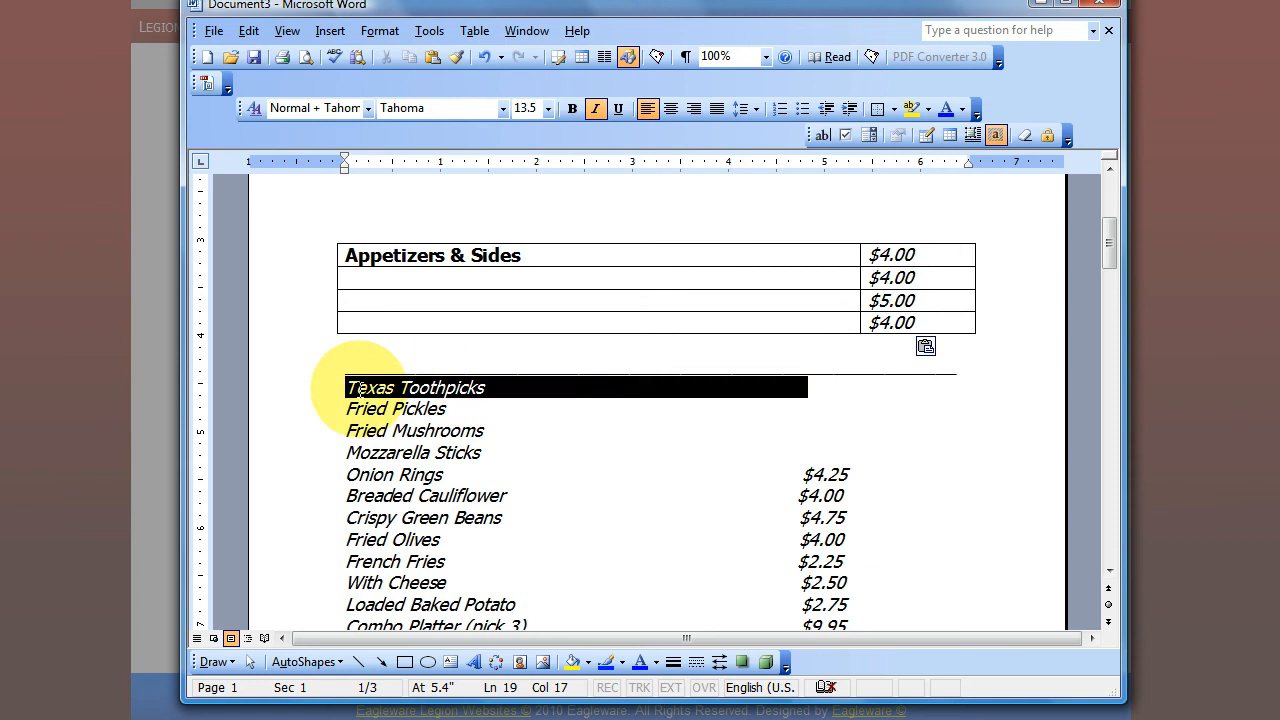
left_click(460, 387)
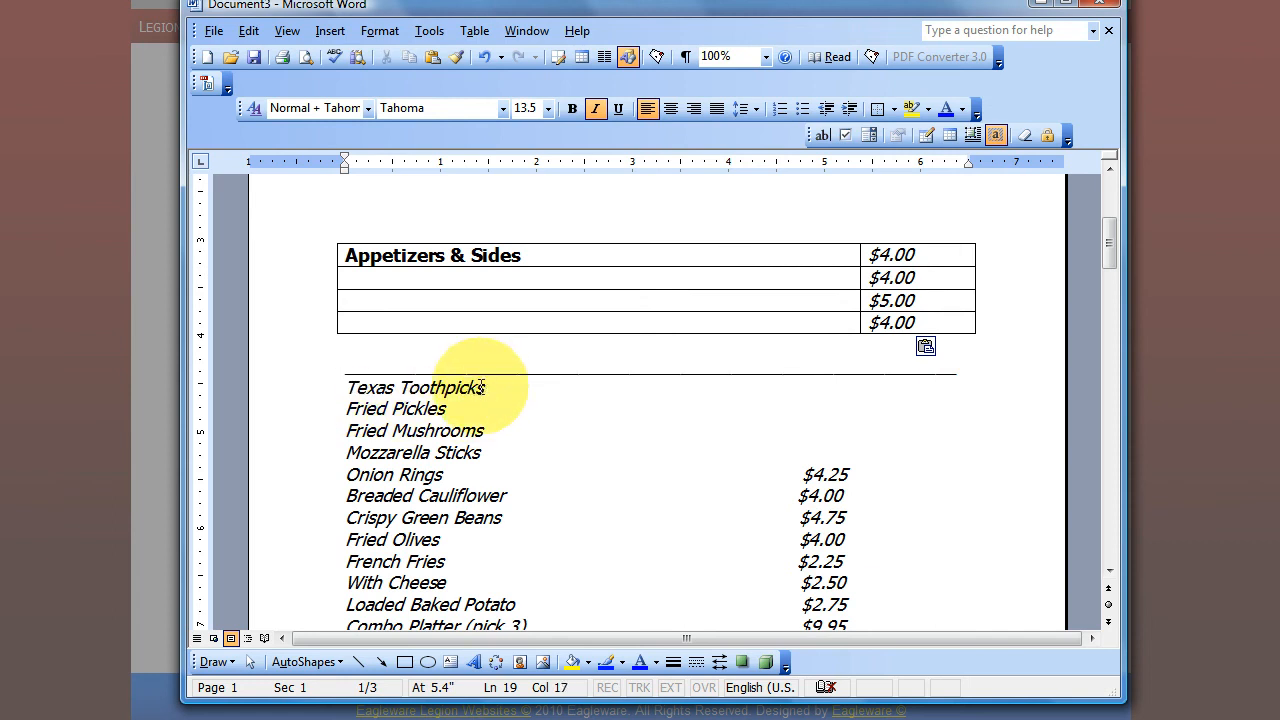
key("shift+Home")
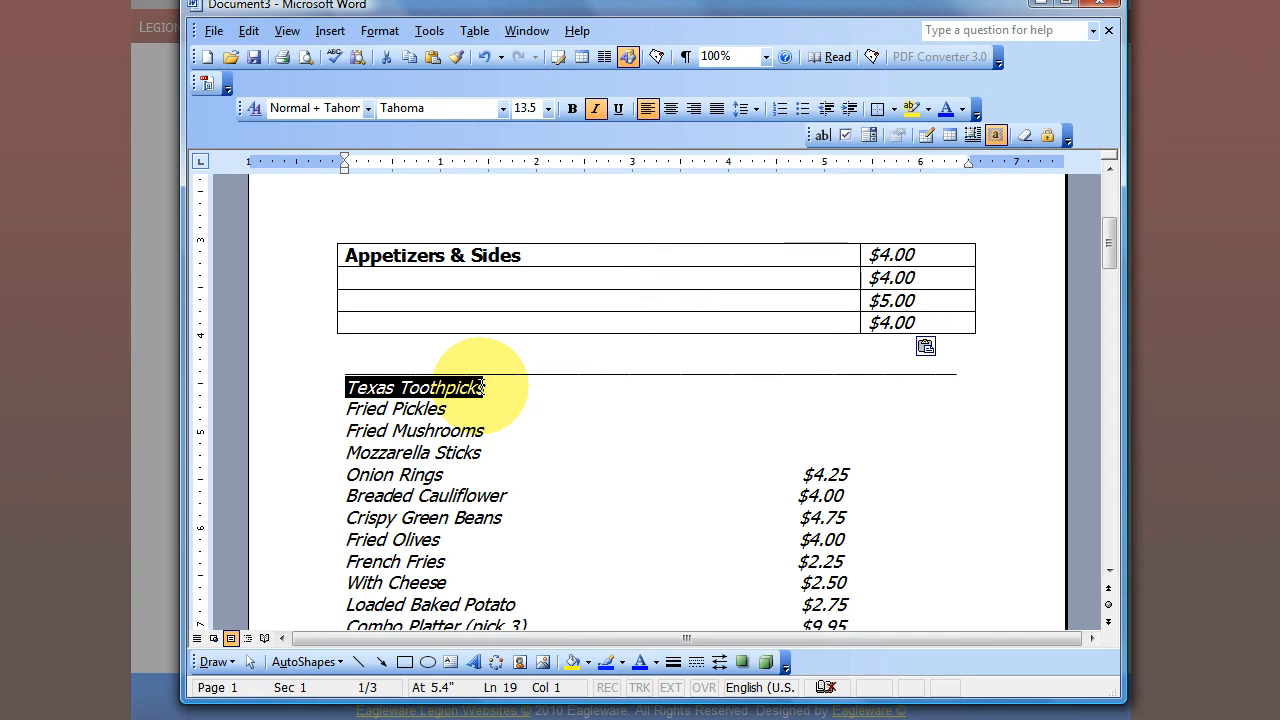
left_click_drag(457, 392, 415, 278)
Step: Move "Fried Pickles" into the first column of the third row and delete its trailing spaces and extra line
left_click(348, 408)
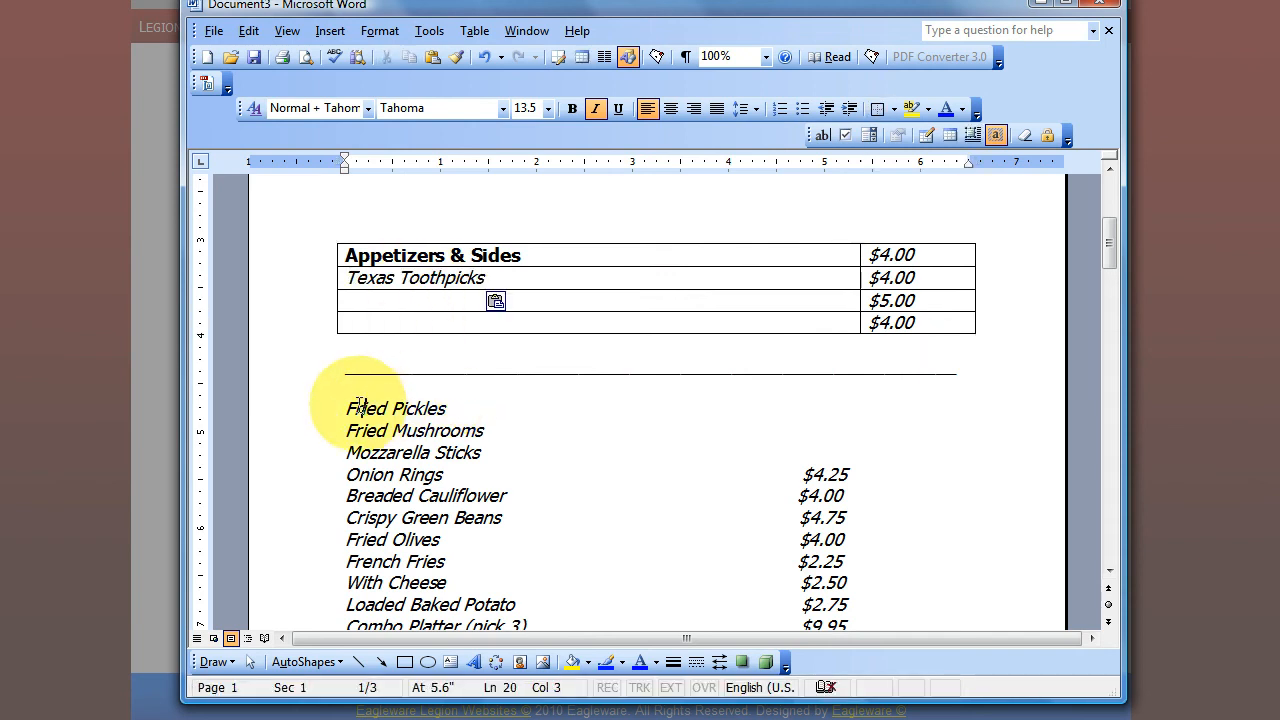
left_click_drag(348, 408, 507, 298)
left_click(821, 302)
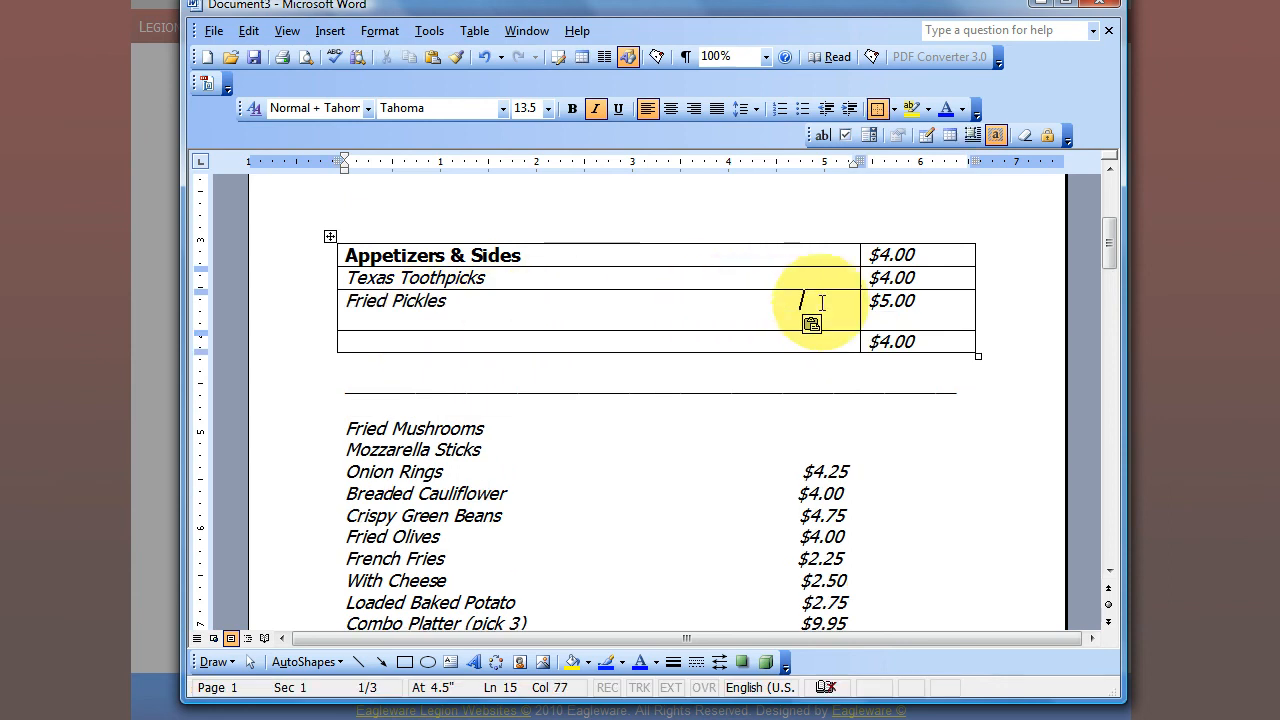
key("BackSpace")
key("BackSpace")
key("BackSpace")
key("BackSpace")
key("BackSpace")
key("BackSpace")
key("BackSpace")
key("BackSpace")
key("BackSpace")
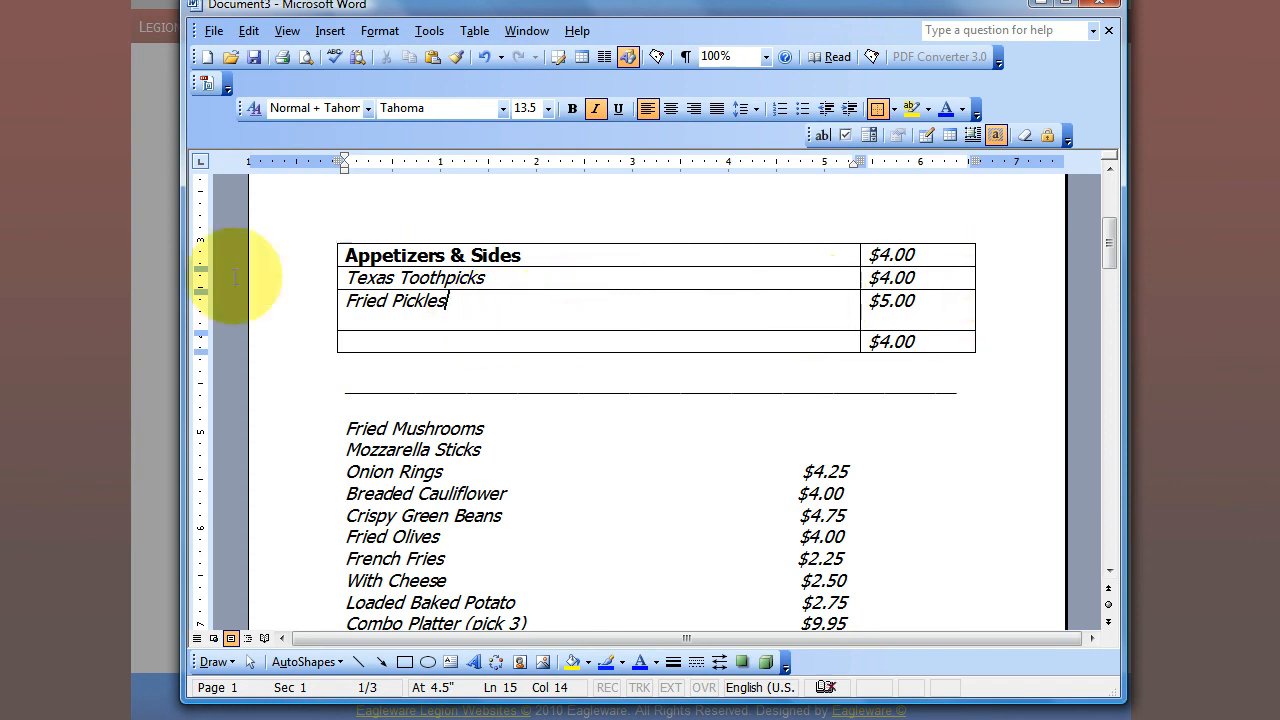
left_click(431, 318)
key("BackSpace")
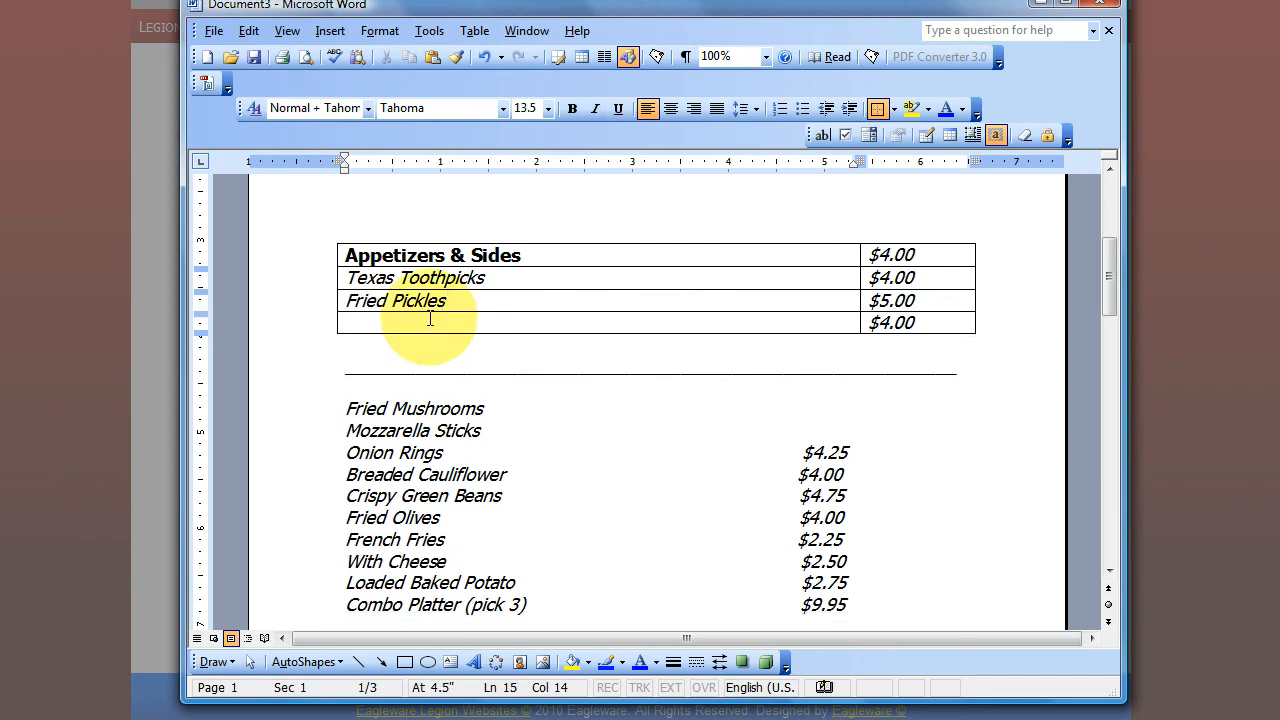
Step: Move "Fried Mushrooms" into the first column of the fourth row and delete the extra line in that cell
left_click_drag(479, 408, 404, 409)
left_click(481, 408)
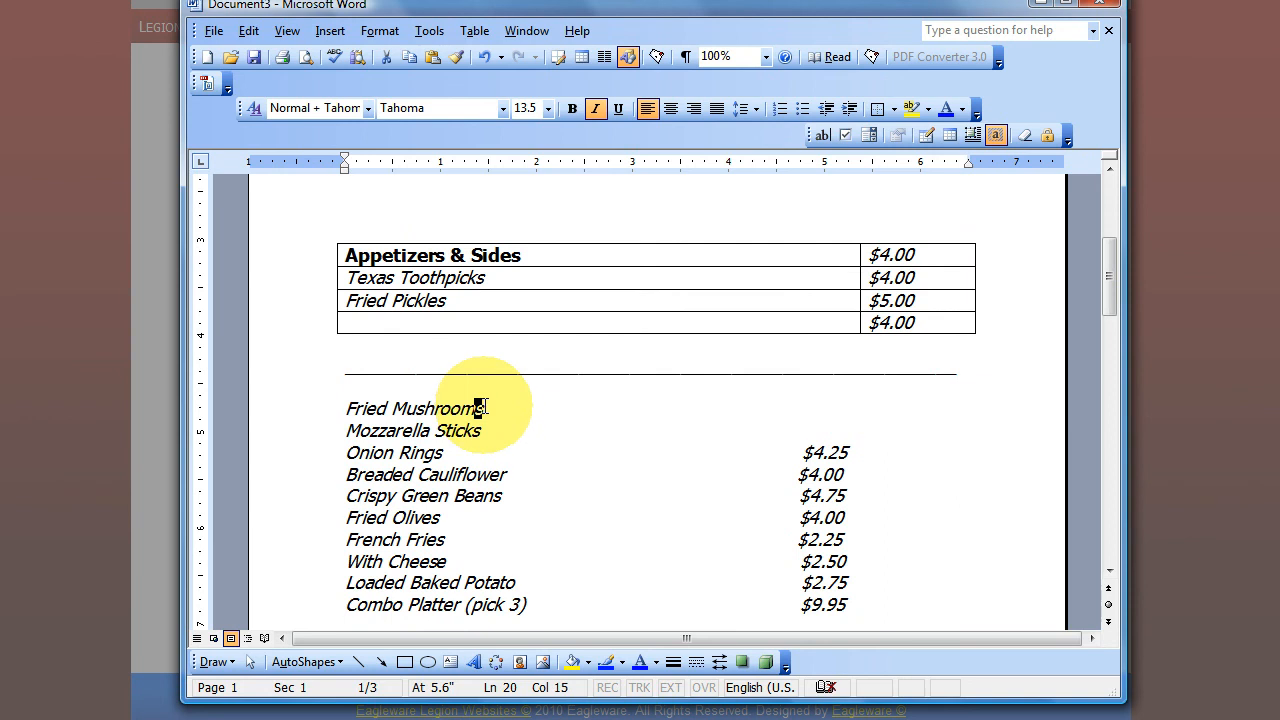
triple_click(364, 404)
left_click_drag(364, 404, 352, 320)
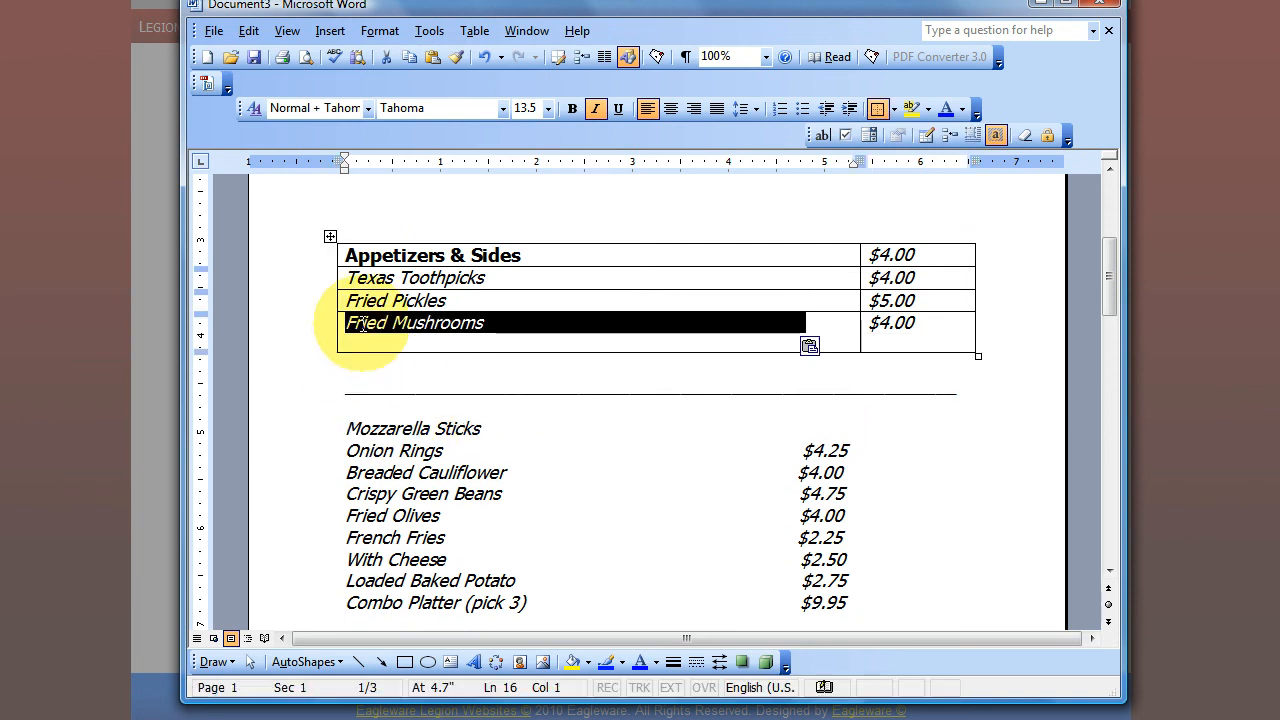
left_click(507, 326)
key("Right")
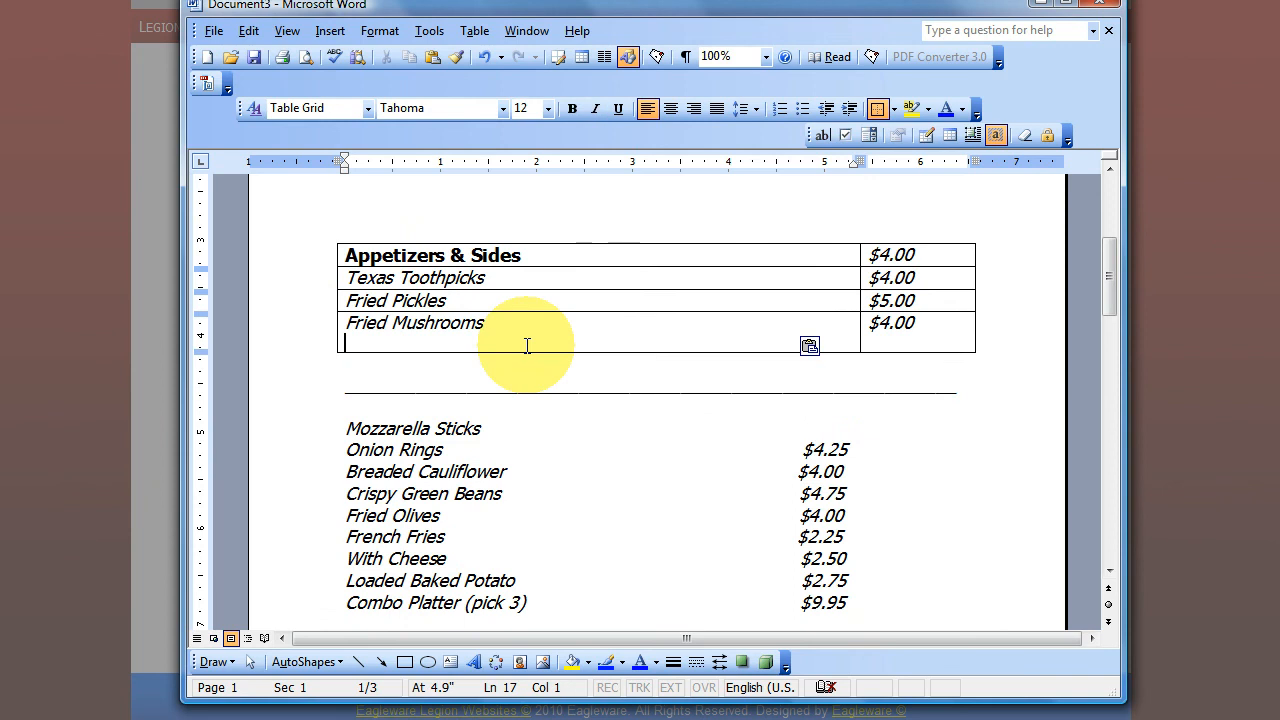
key("Delete")
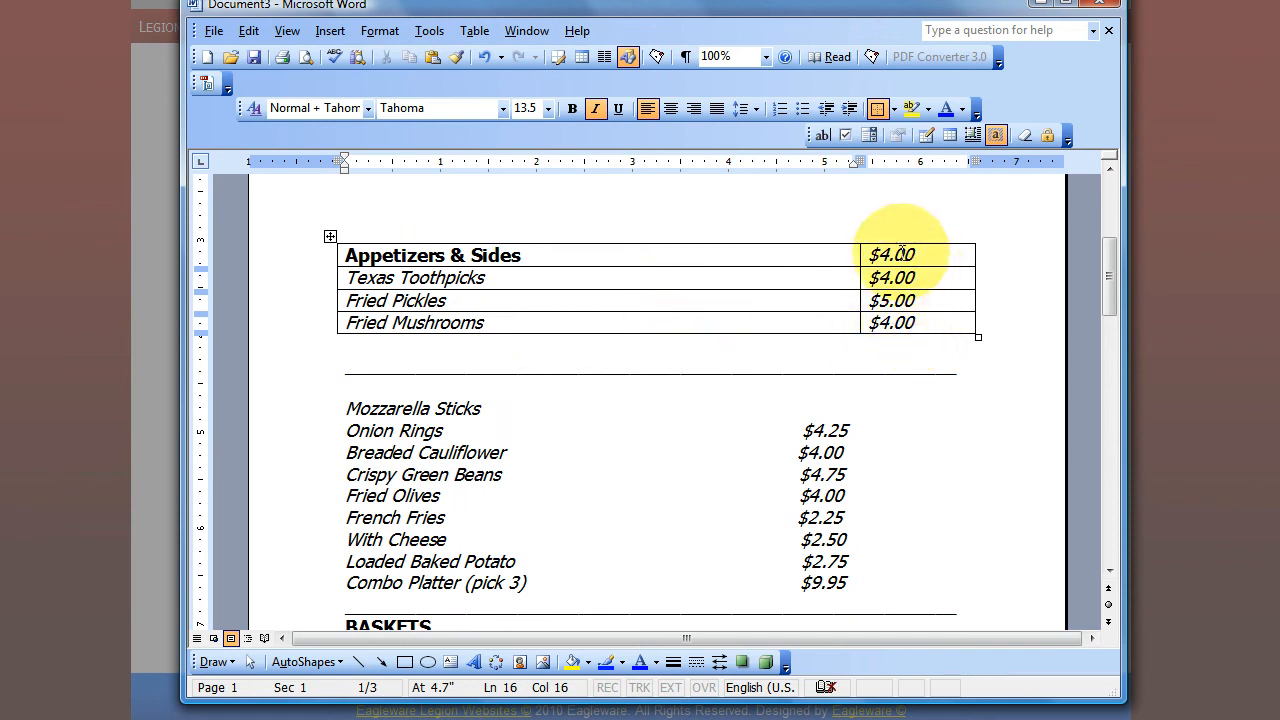
Step: Add a fifth row to the table and shift the four prices down one row so each matches its item
left_click(928, 322)
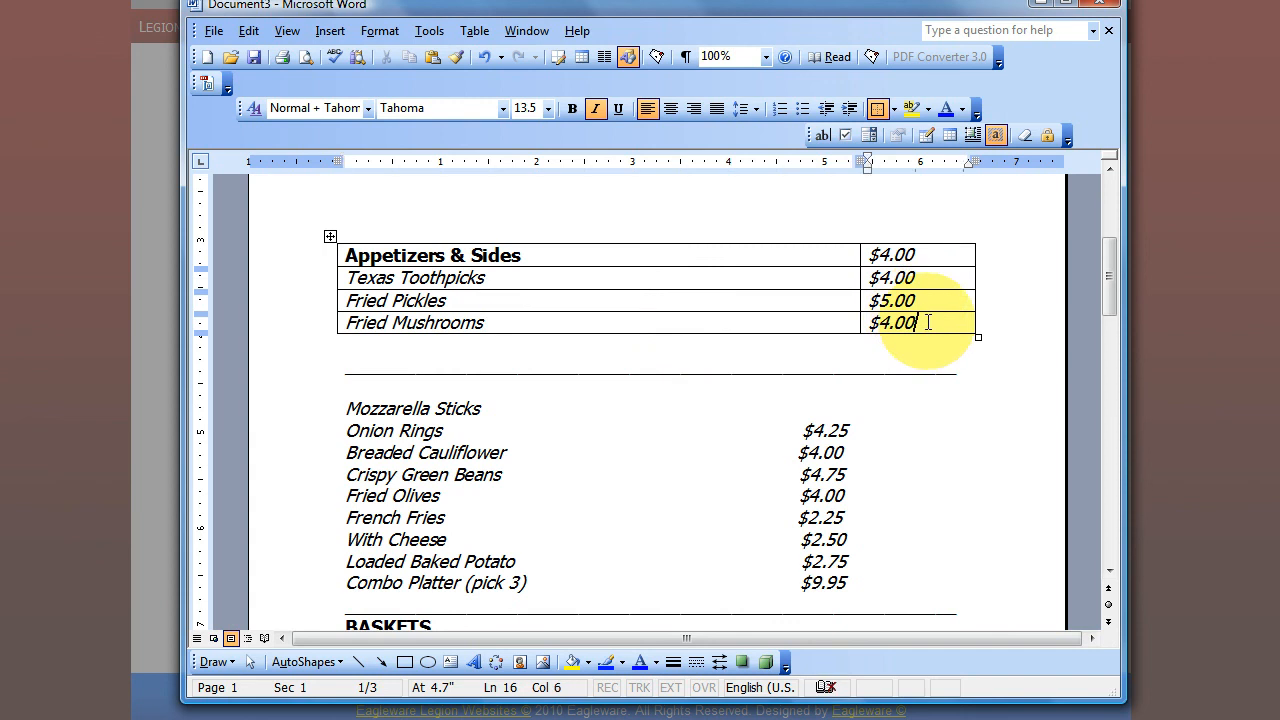
key("Tab")
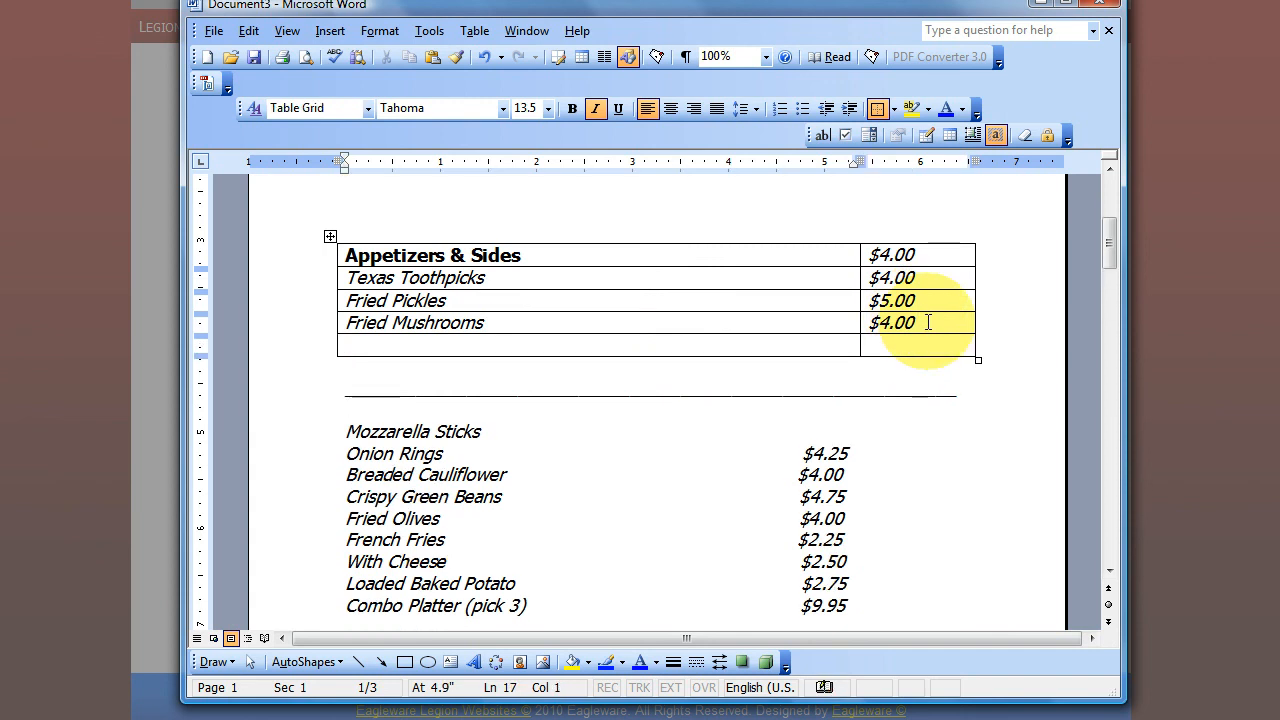
left_click_drag(912, 322, 869, 322)
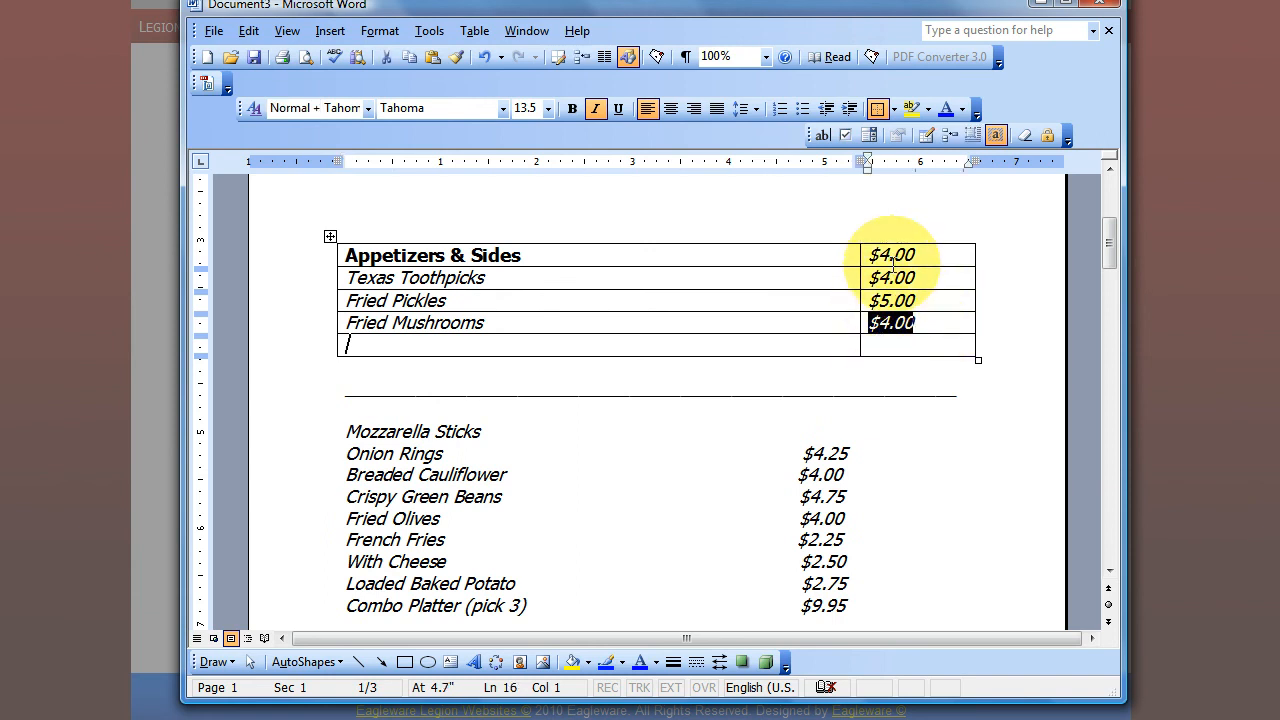
left_click_drag(872, 316, 880, 346)
mouse_move(868, 300)
left_mouse_down()
mouse_move(903, 300)
mouse_move(900, 344)
mouse_move(870, 322)
left_mouse_up()
left_click_drag(870, 254, 908, 300)
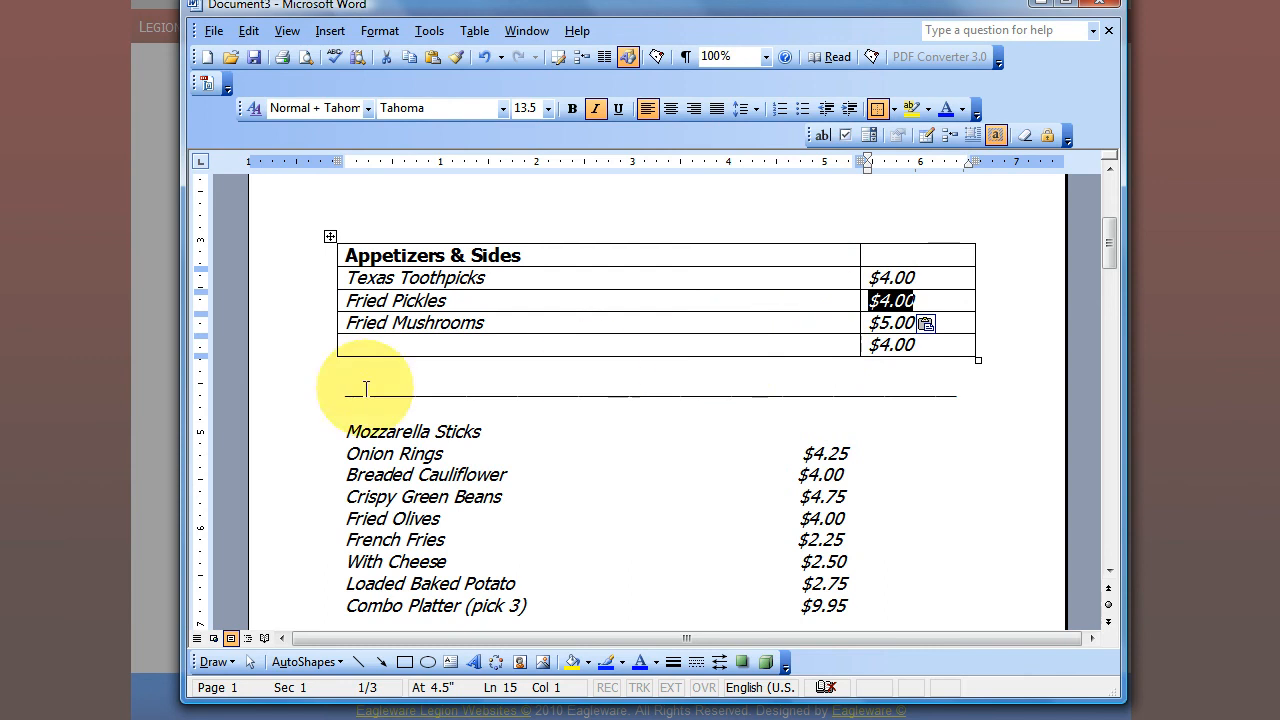
Step: Move "Mozzarella Sticks" into the first column of the table's last row and remove the extra line
left_click_drag(482, 433, 345, 344)
left_click(615, 368)
key("BackSpace")
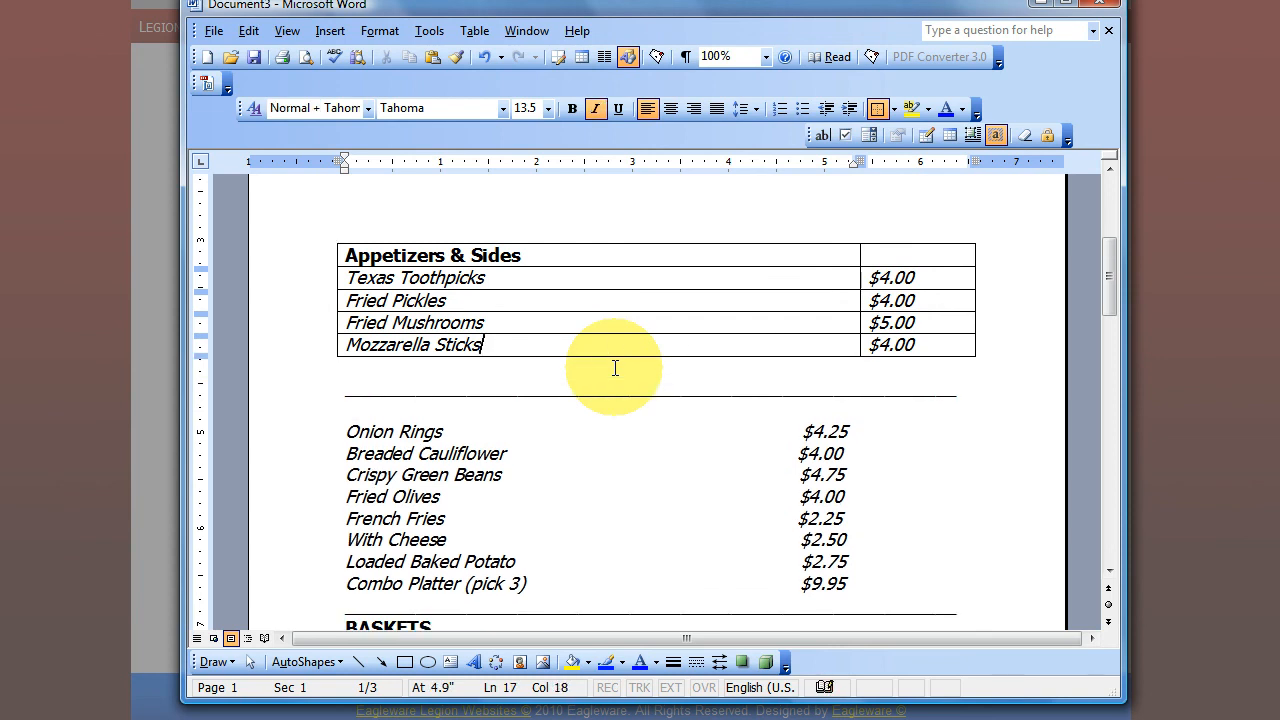
Step: Center the "Appetizers & Sides" heading within its table cell
scroll(615, 368, "up", 2)
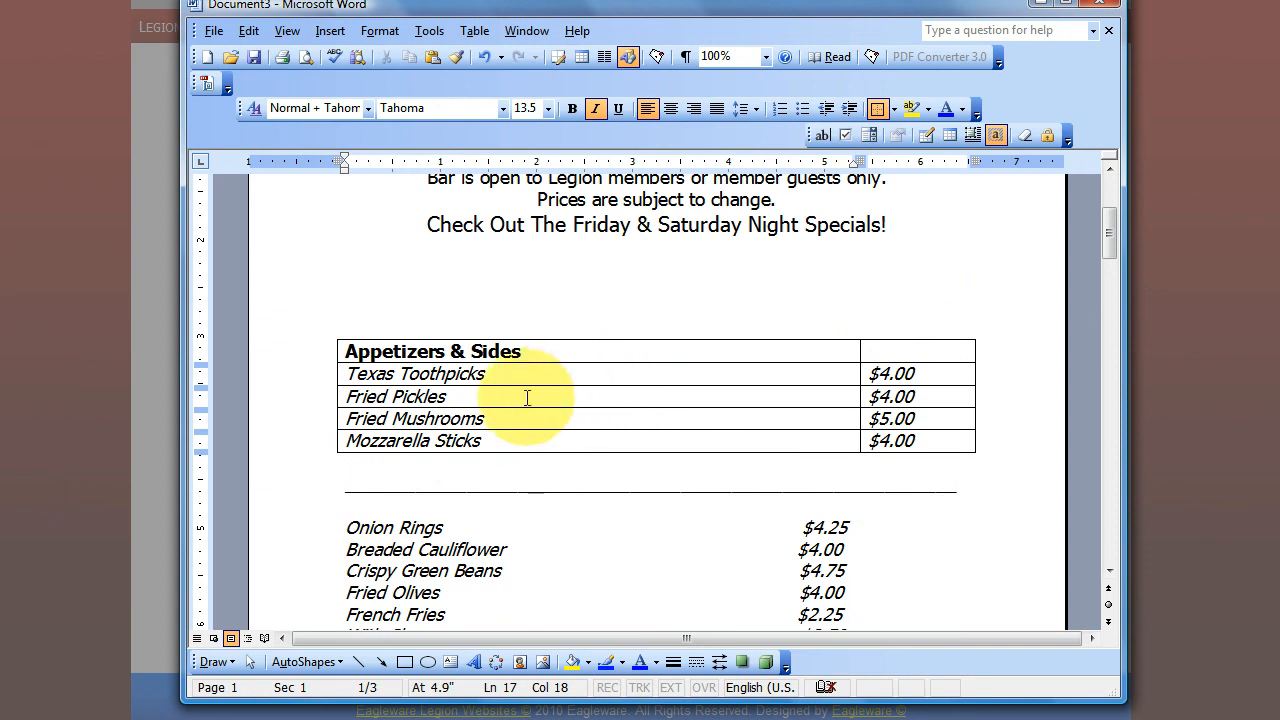
left_click(344, 351)
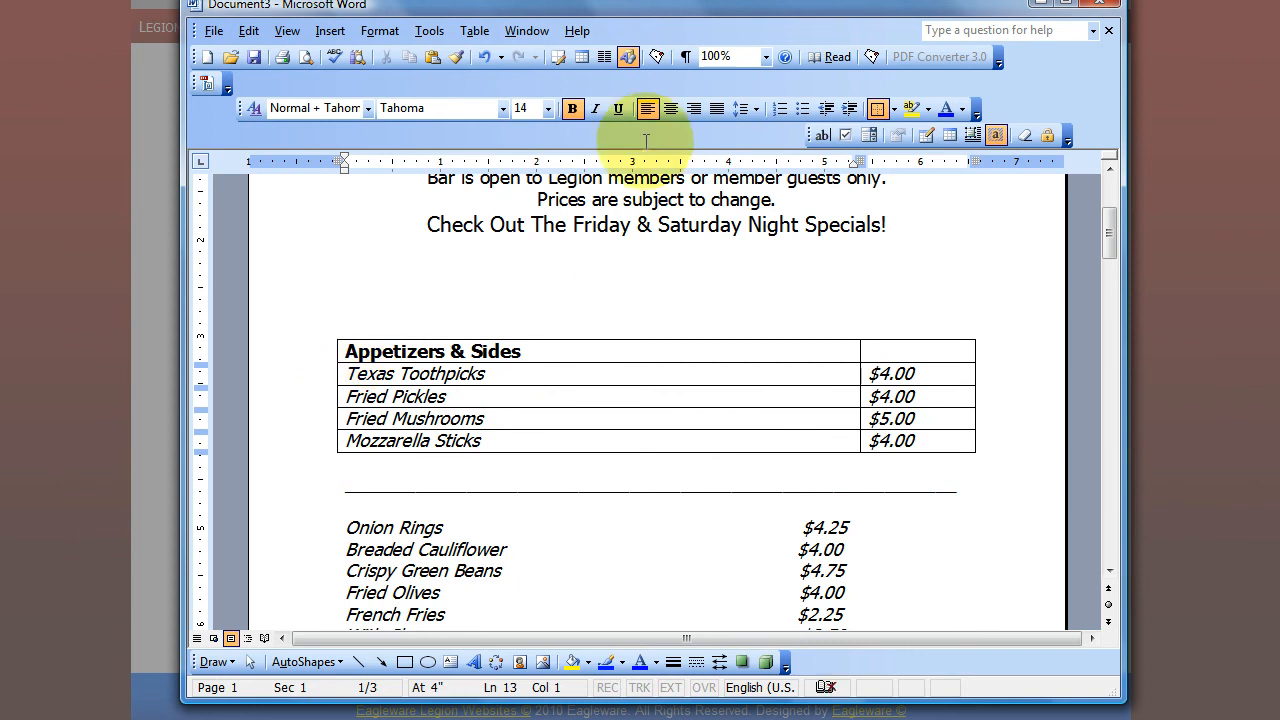
left_click(671, 108)
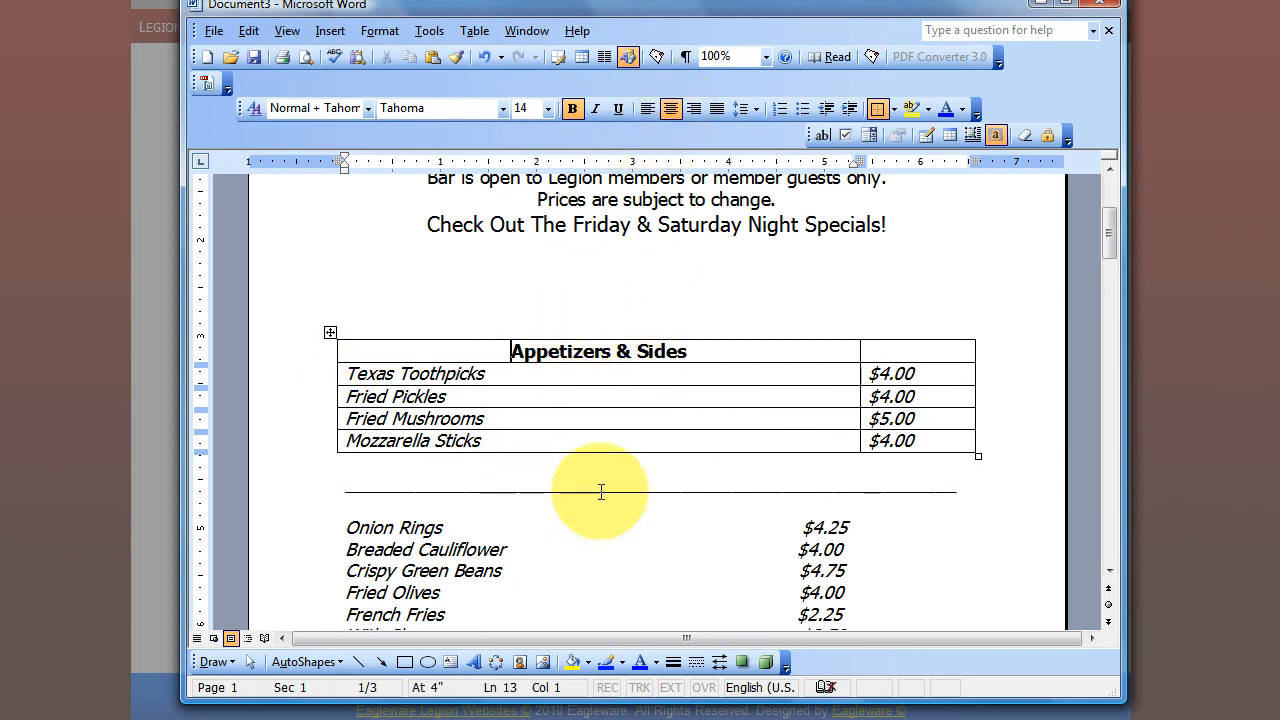
Step: Insert a full-width horizontal rule beneath the Friday & Saturday Night Specials line and delete the blank lines between it and the table
left_click(572, 276)
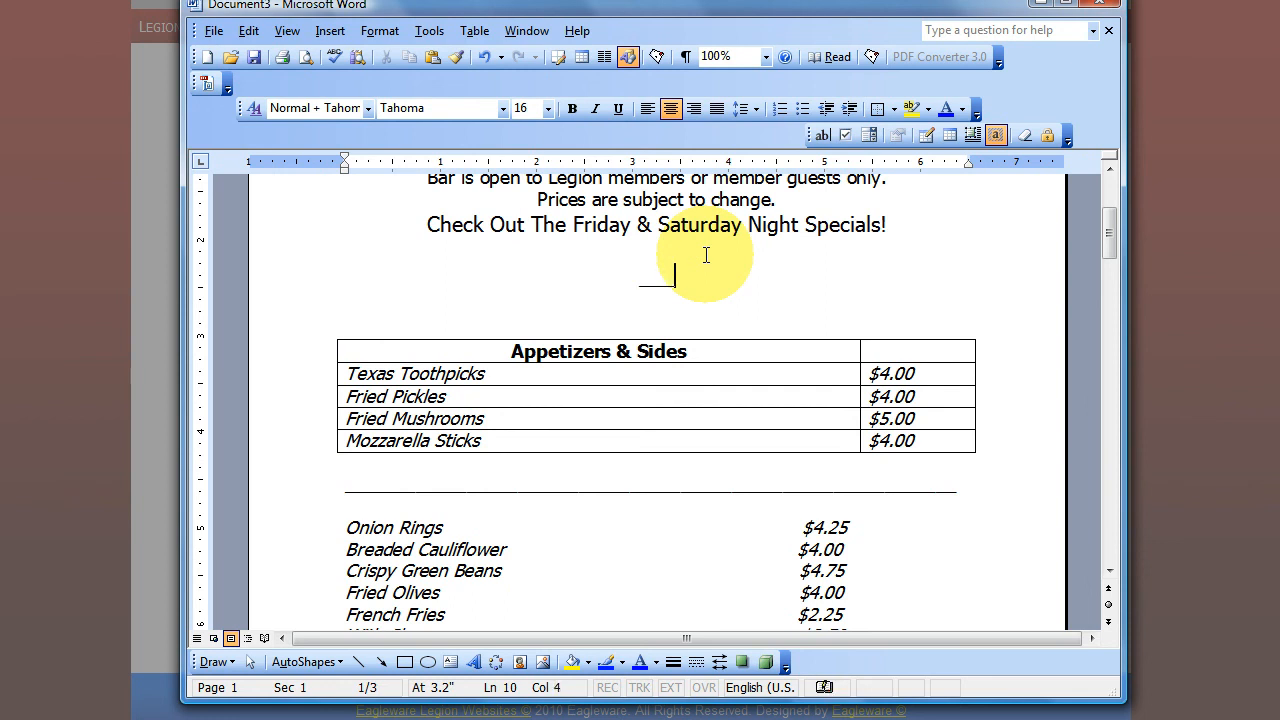
key("Return")
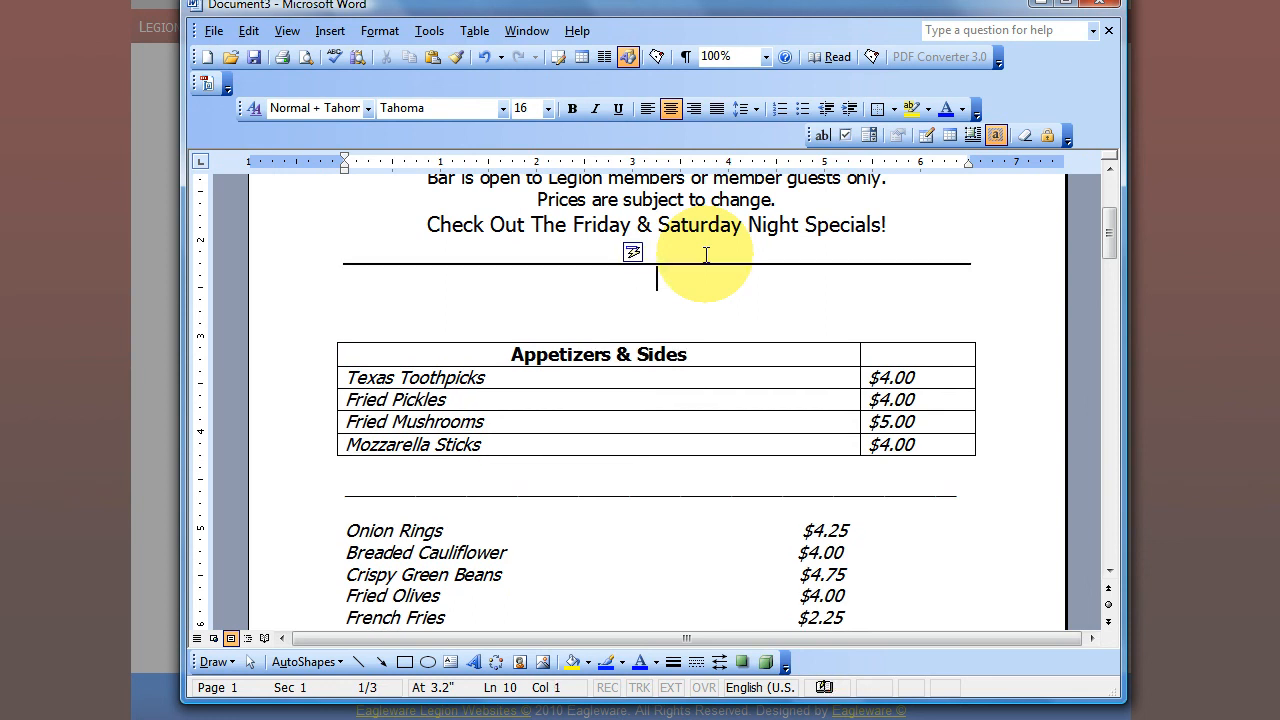
key("Delete")
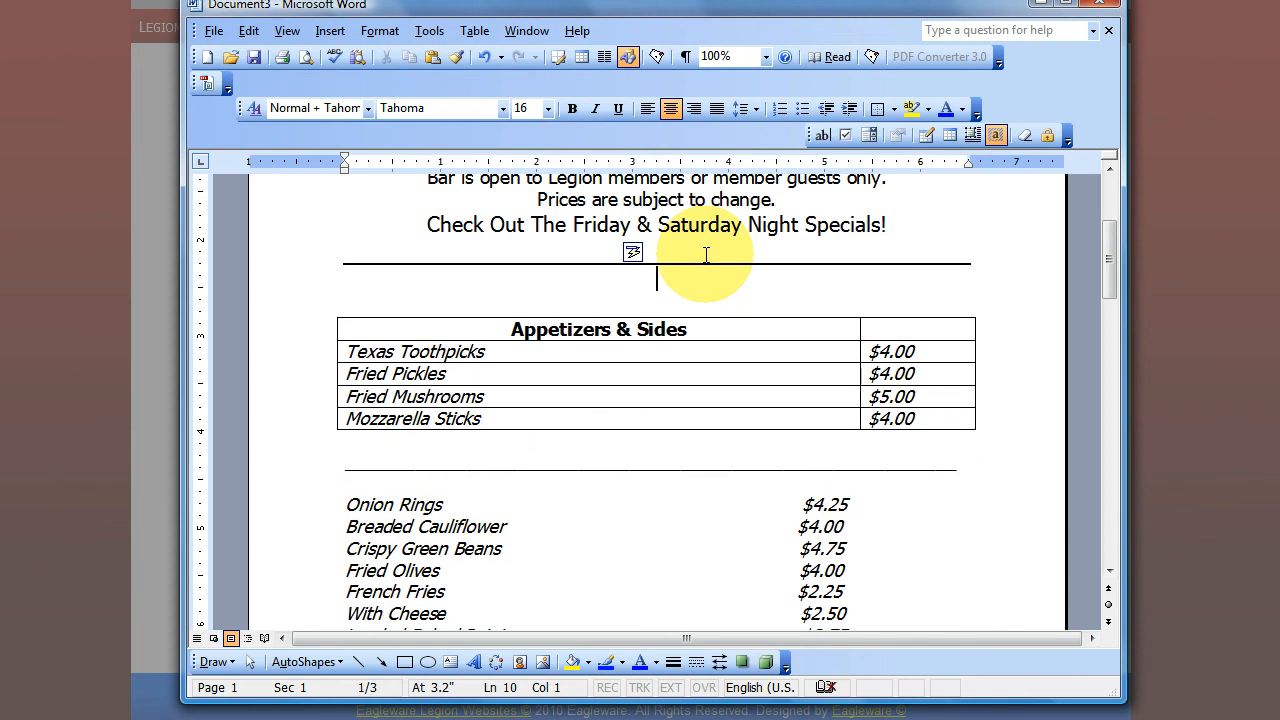
key("Delete")
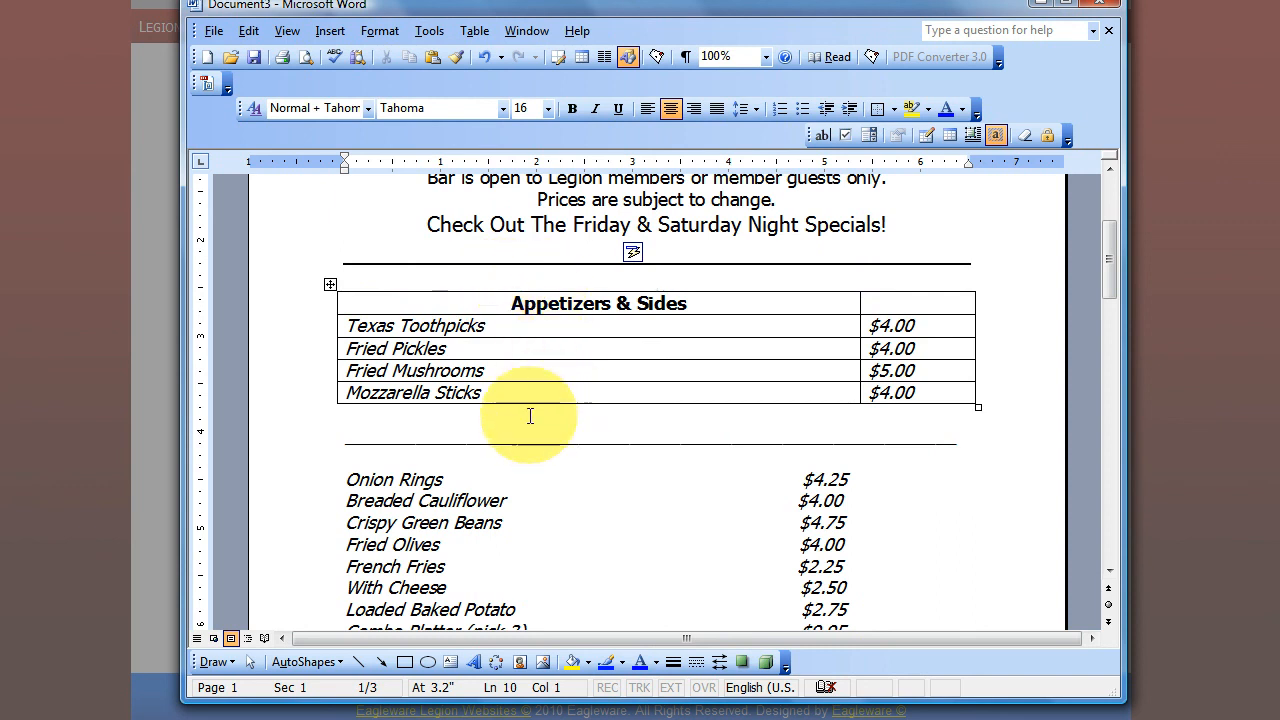
Step: Delete the old underscore divider between the table and the "Onion Rings" line
left_click_drag(345, 440, 991, 456)
key("Delete")
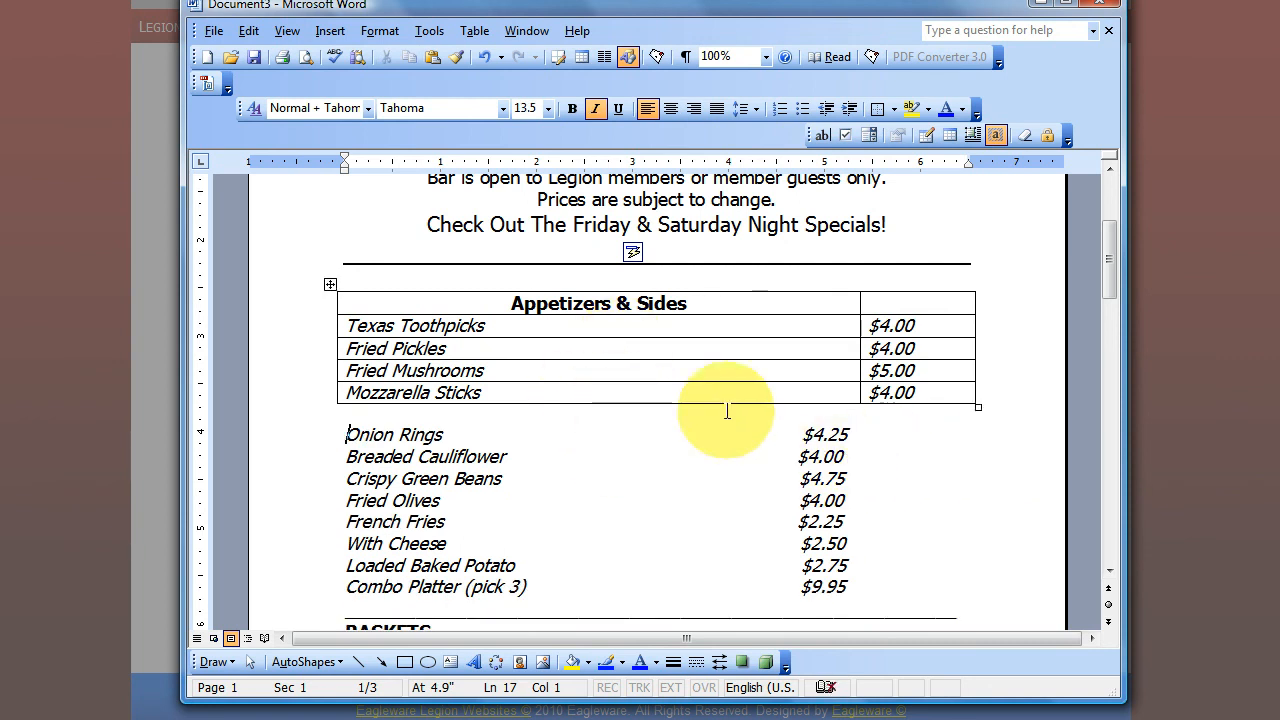
Step: Add blank rows at the end of the Appetizers & Sides table for the remaining items and prices
left_click(946, 388)
key("Tab")
key("Tab")
key("Tab")
key("Tab")
key("Tab")
key("Tab")
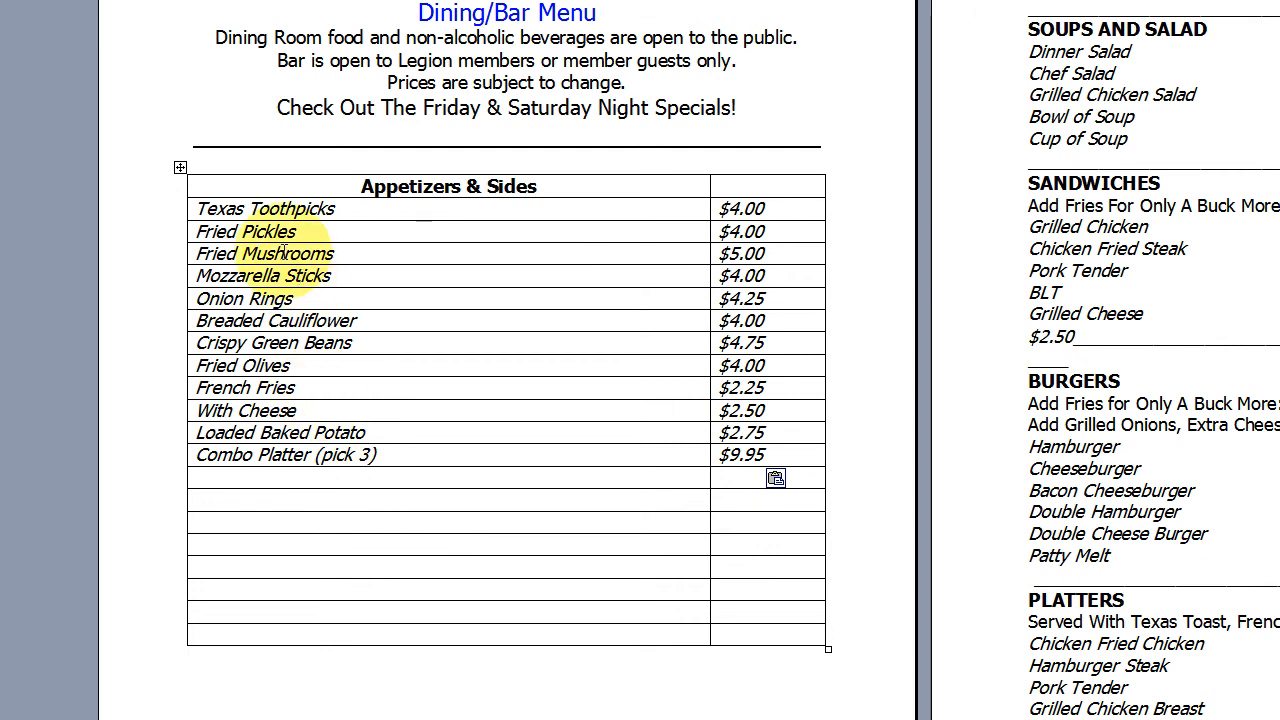
Step: Delete the eight empty rows below "Combo Platter (pick 3)" as entire rows
left_click_drag(200, 479, 748, 652)
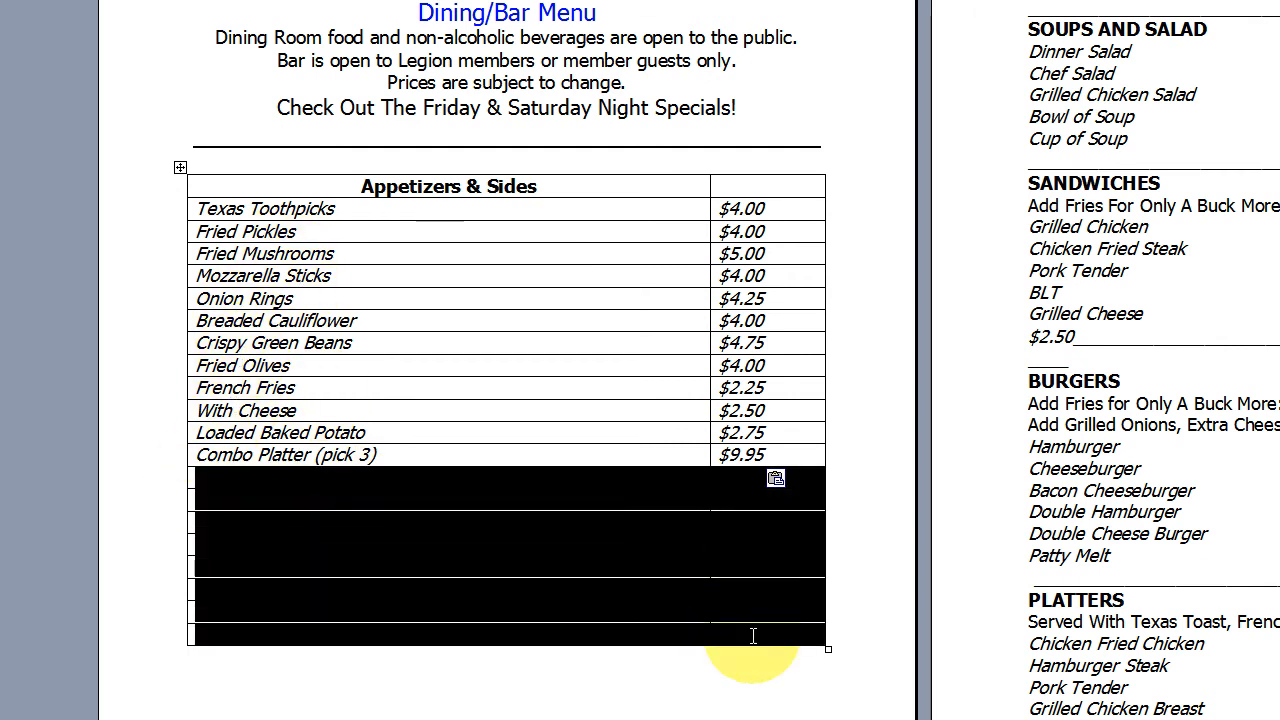
right_click(659, 557)
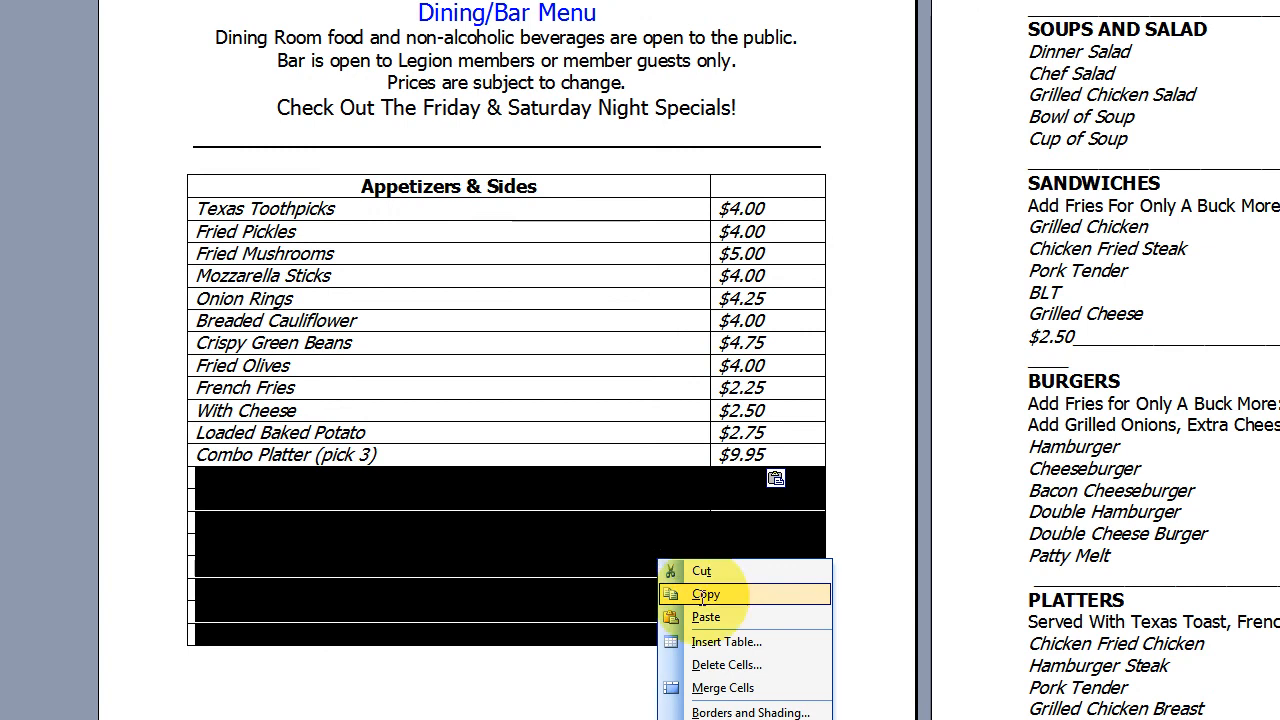
left_click(706, 665)
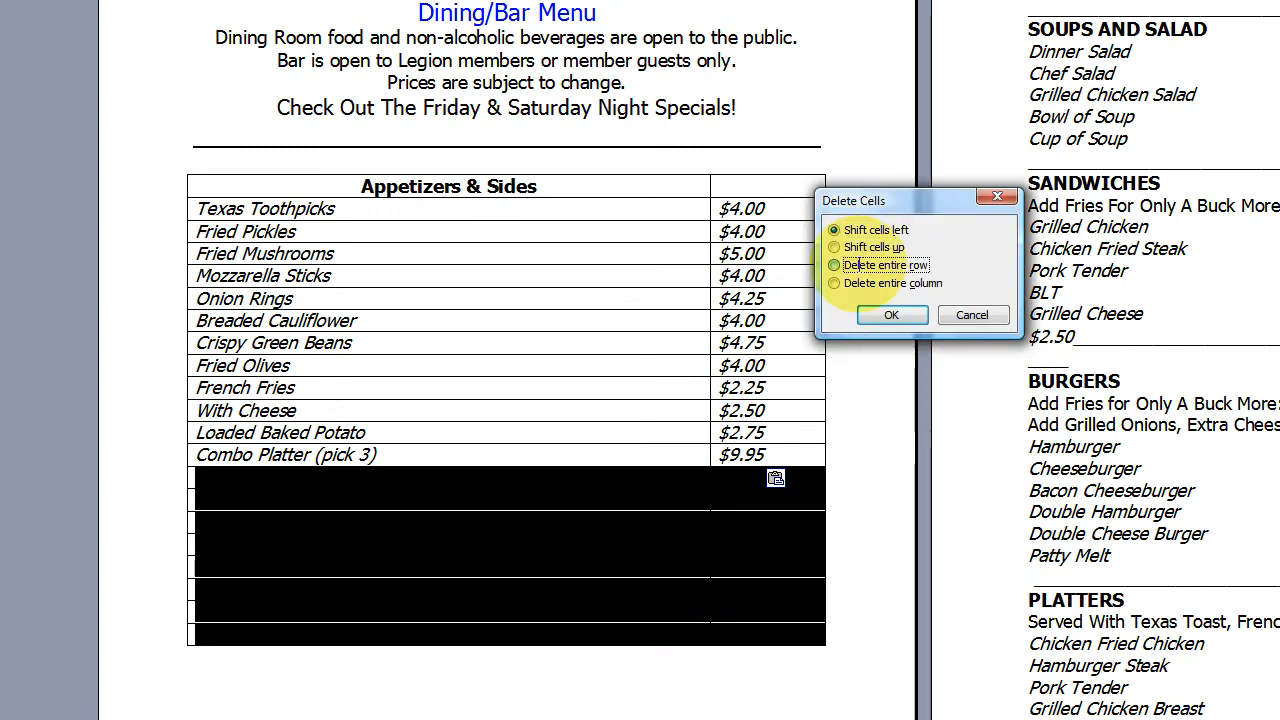
left_click(834, 265)
left_click(891, 315)
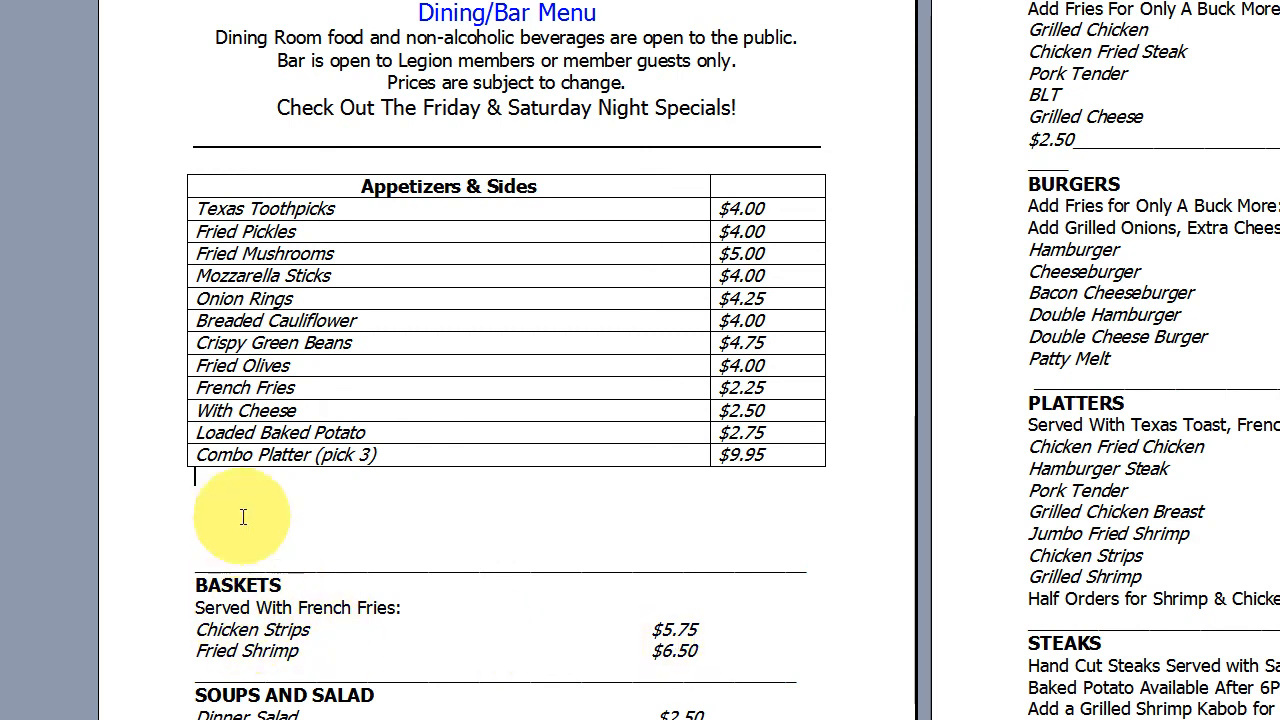
Step: Copy the whole Appetizers & Sides table and paste a duplicate below it, separated by one blank line
left_click(238, 231)
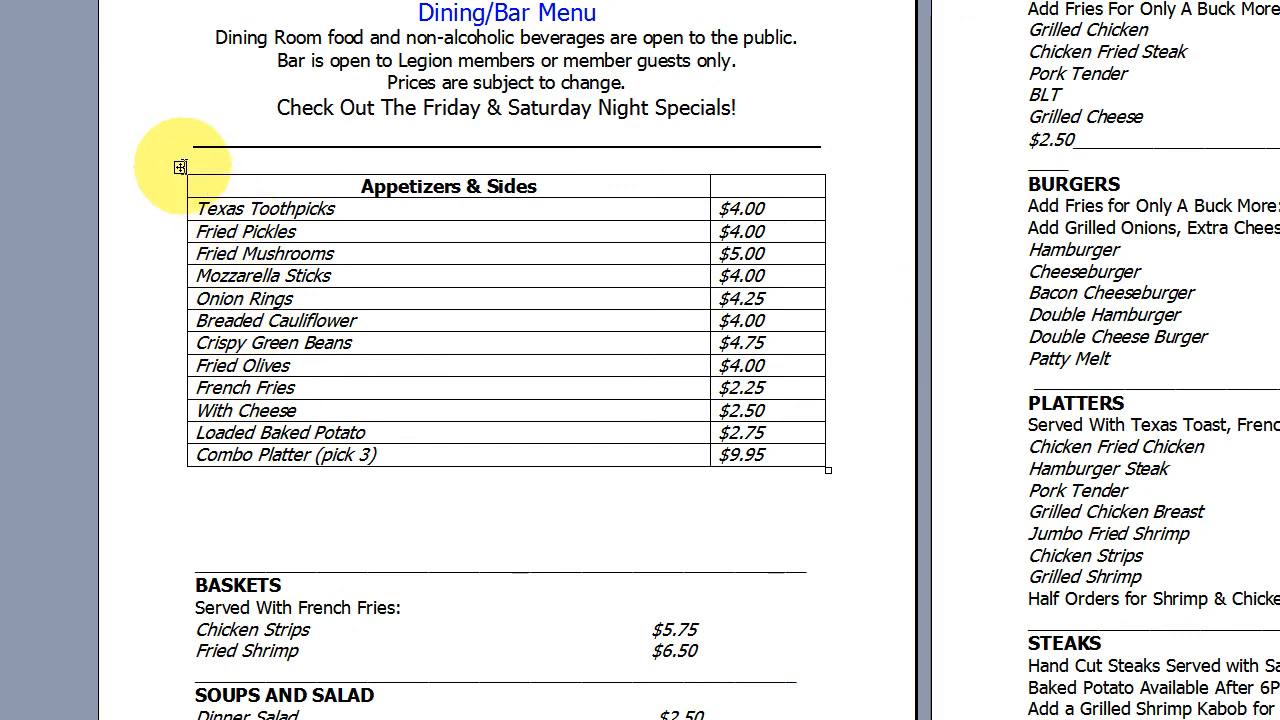
left_click(180, 167)
right_click(180, 167)
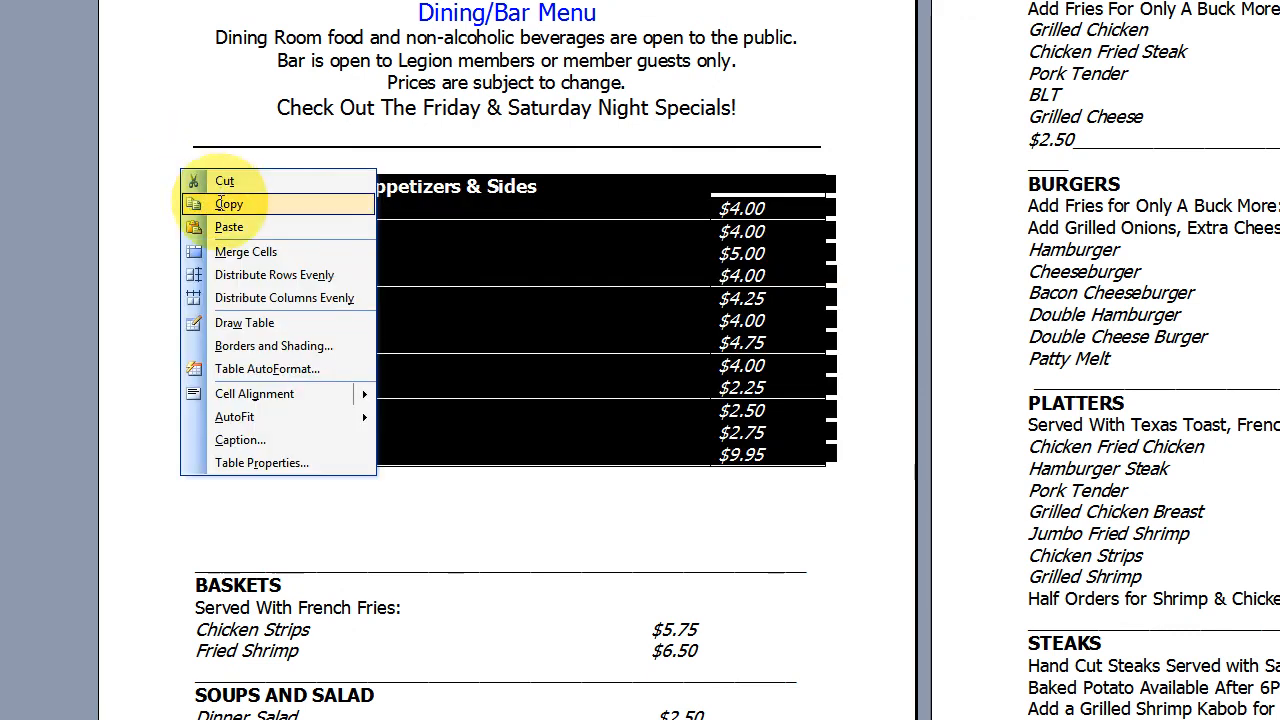
left_click(195, 199)
left_click(205, 497)
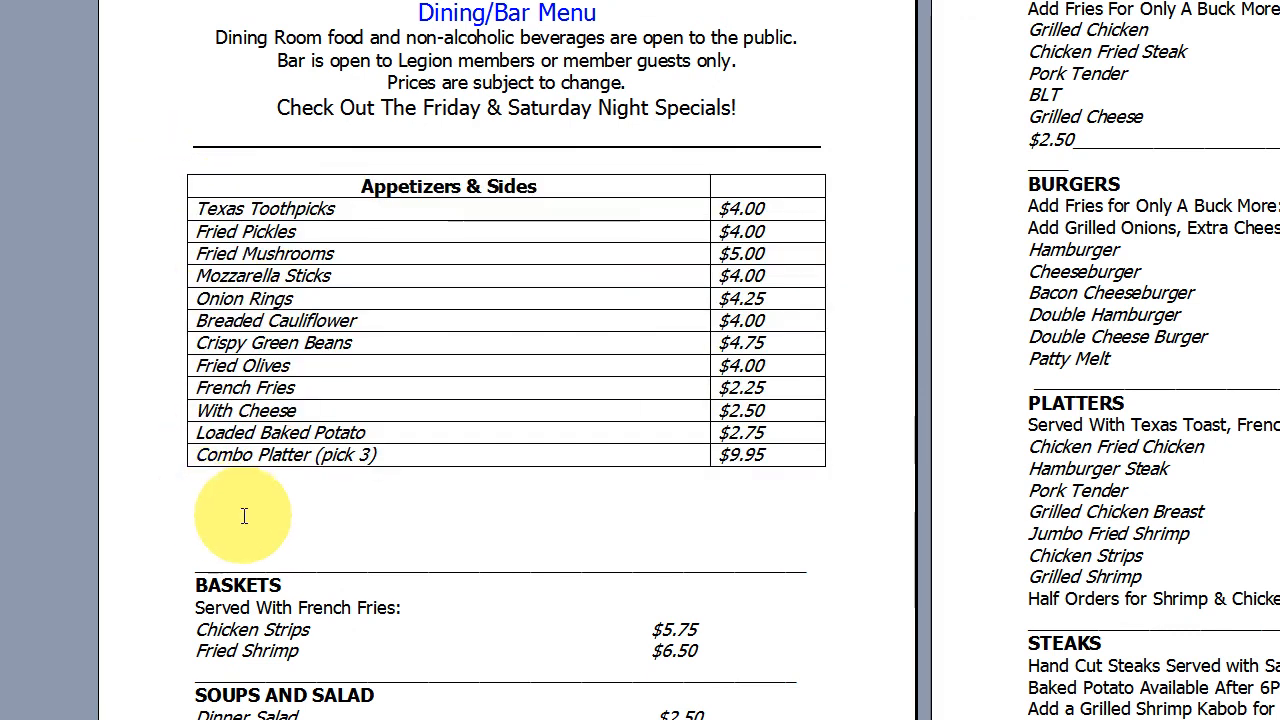
key("BackSpace")
key("Return")
key("ctrl+v")
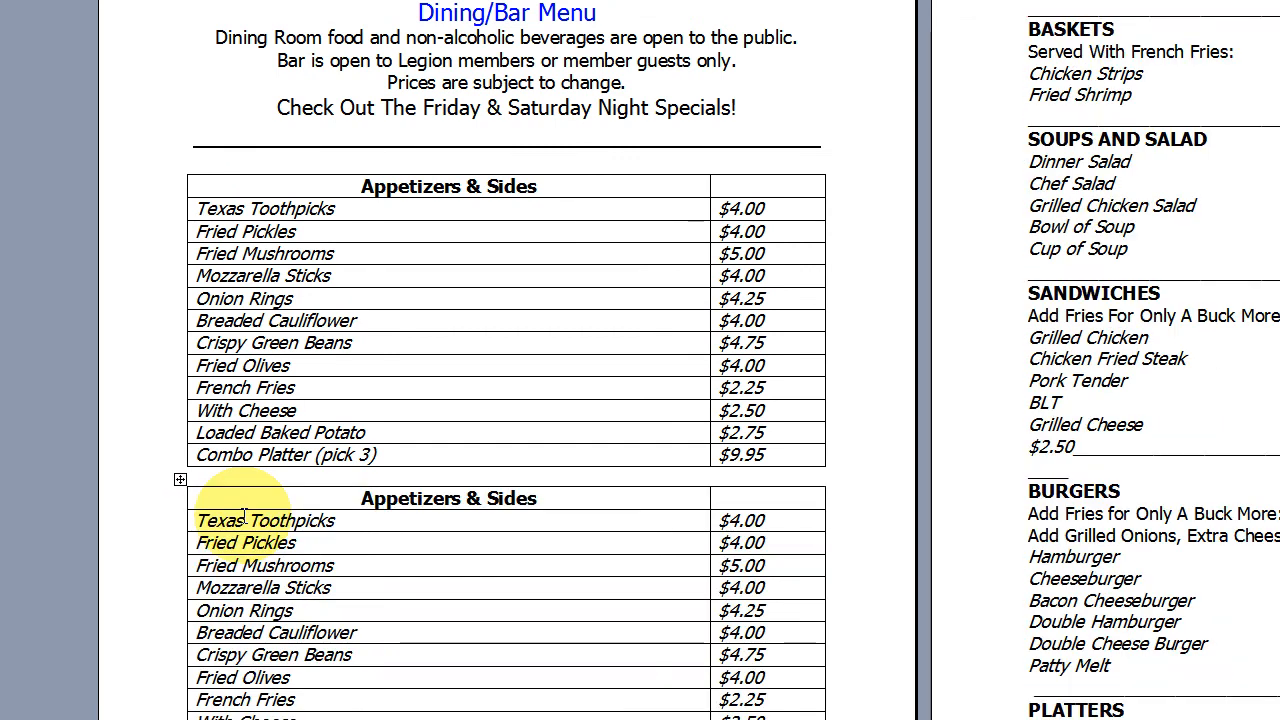
Step: Clear all item names and prices from the duplicate table, keeping its heading row and empty rows
scroll(244, 520, "down", 3)
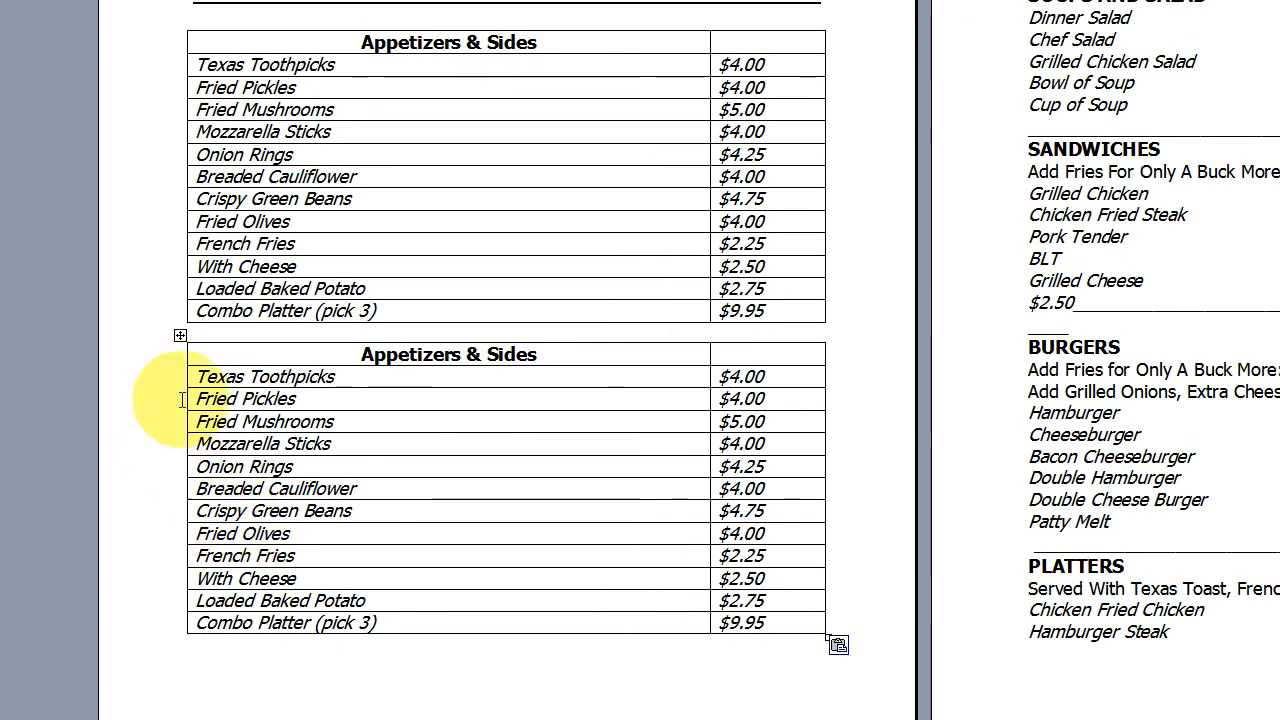
left_click_drag(201, 376, 398, 622)
key("Delete")
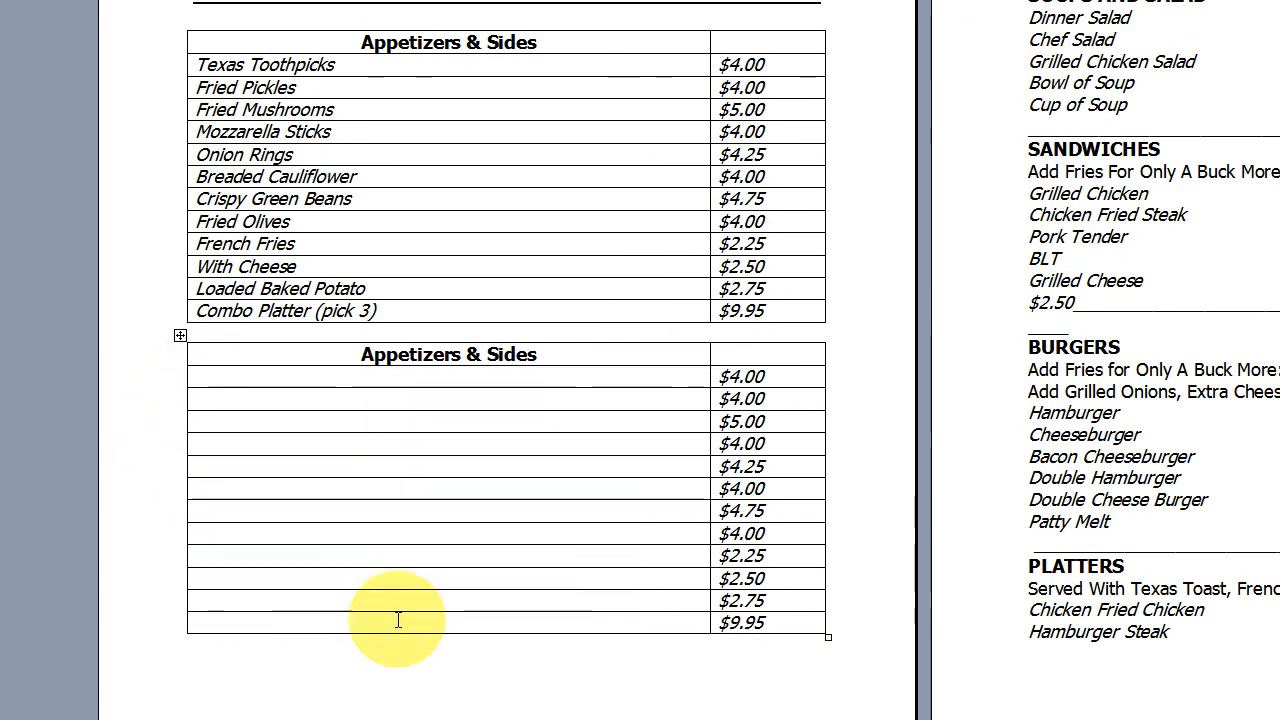
left_click_drag(722, 377, 774, 621)
key("Delete")
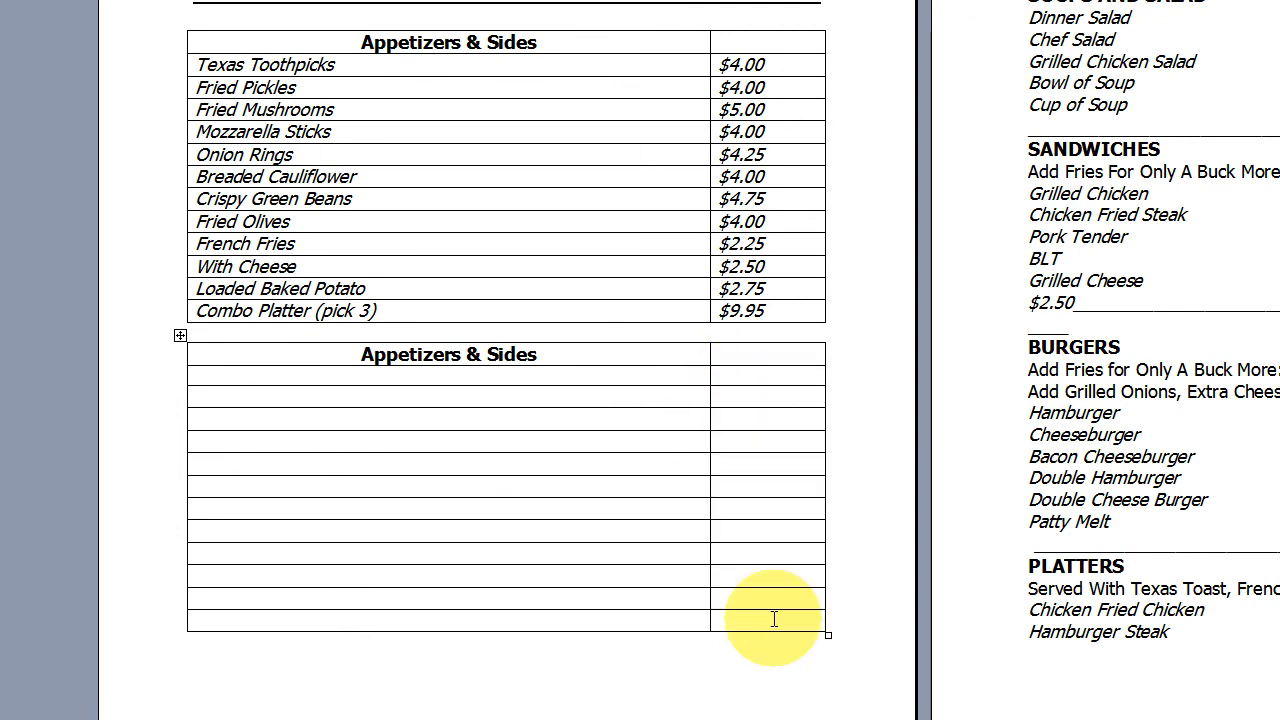
scroll(774, 620, "down", 4)
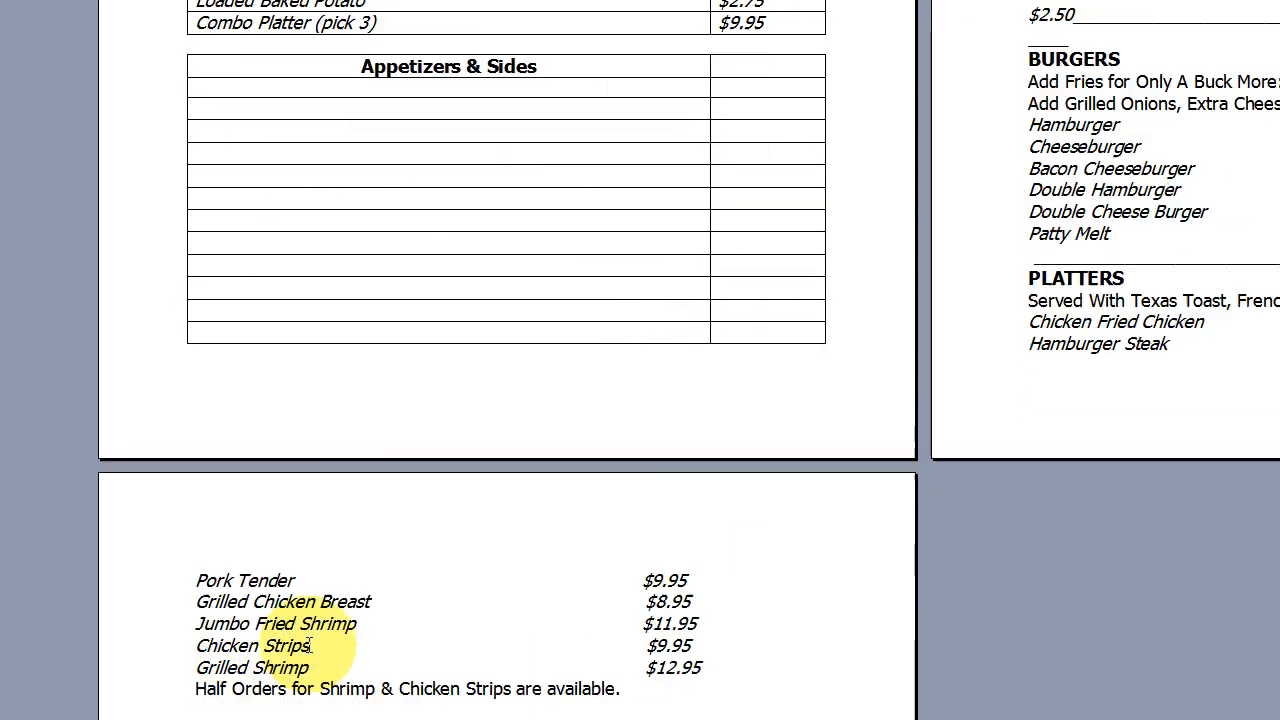